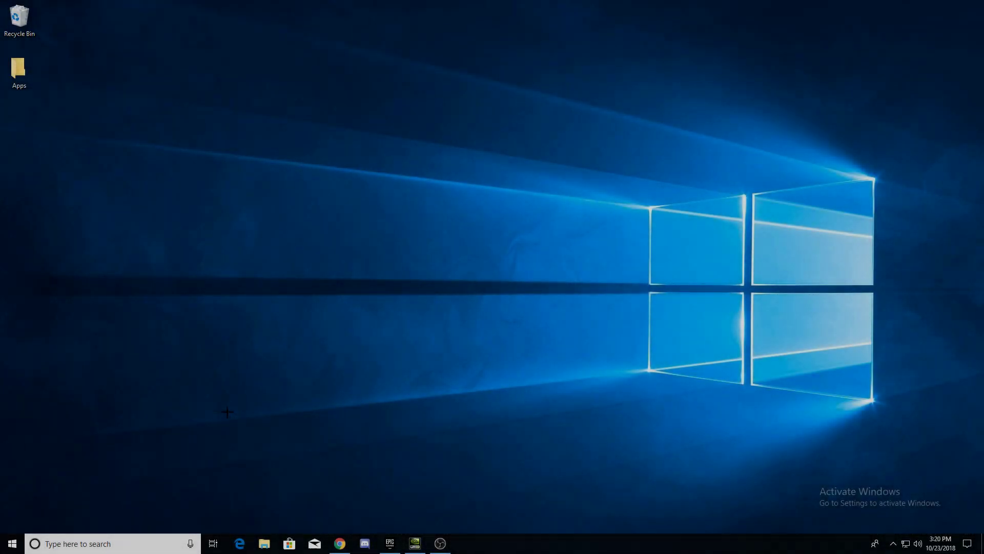
Run powercfg -duplicatescheme e9a42b02-d5df-448d-aa00-03f14749eb61 in admin PowerShell to add Ultimate Performance
right_click(6, 542)
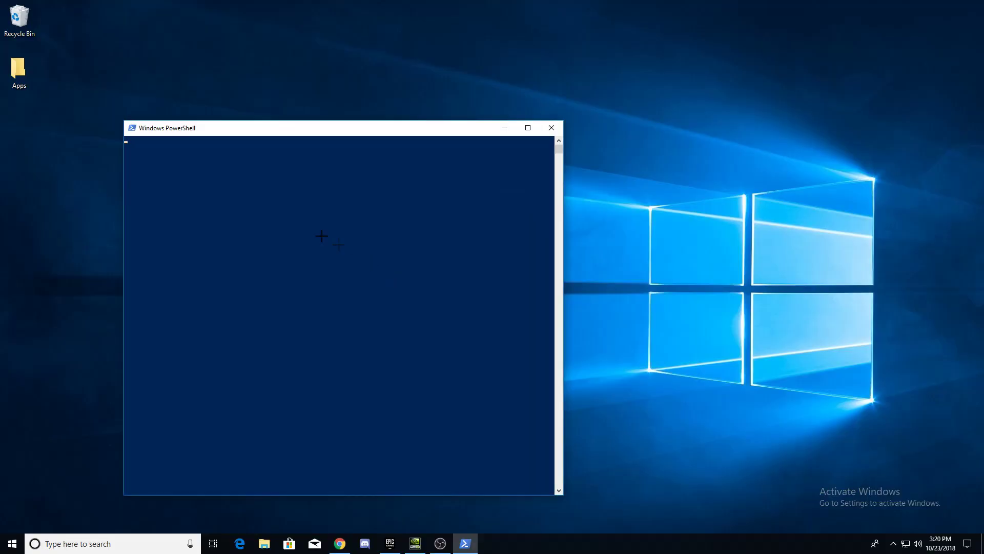
right_click(270, 165)
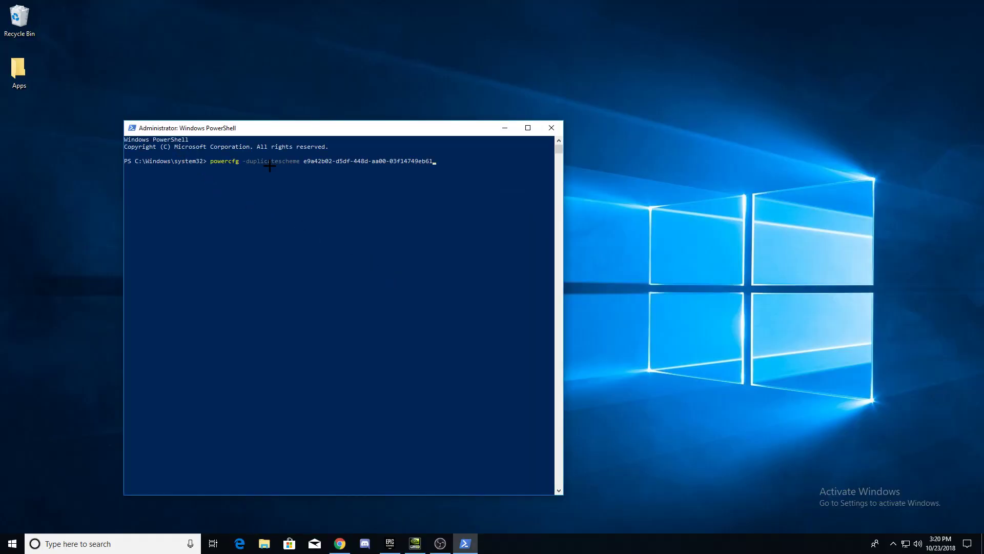
key("Return")
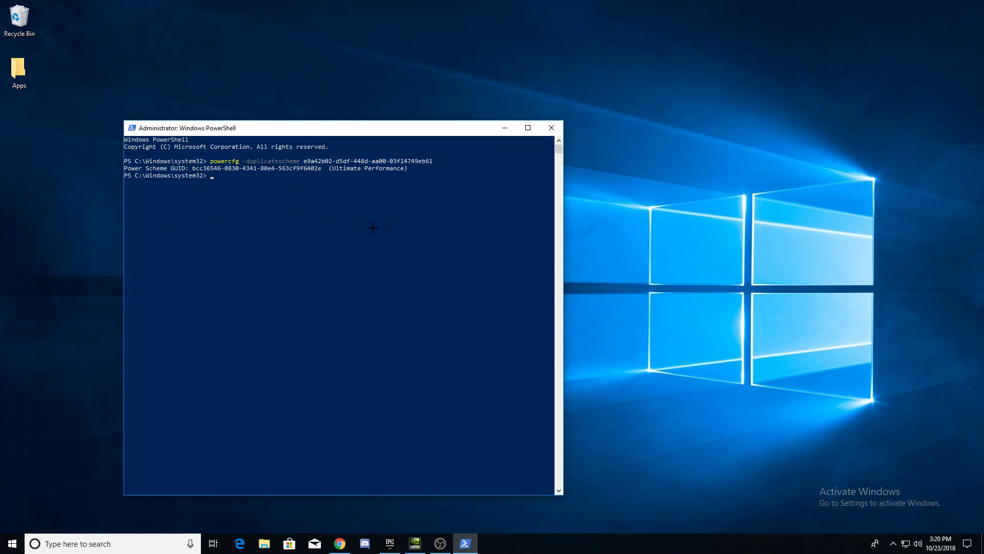
left_click(551, 127)
Find Power Options via 'power plan' search and select Ultimate Performance as the active plan
left_click(102, 546)
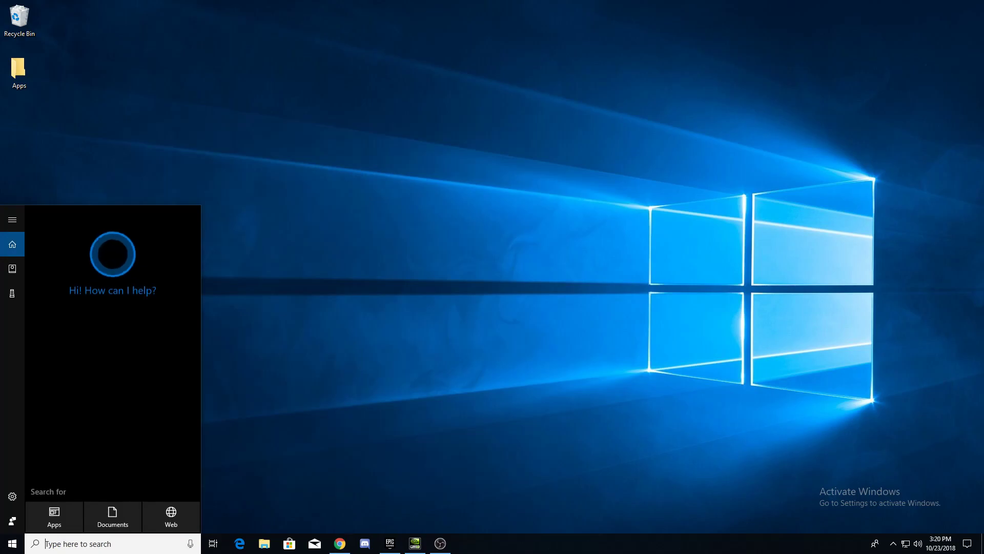
type("power pl")
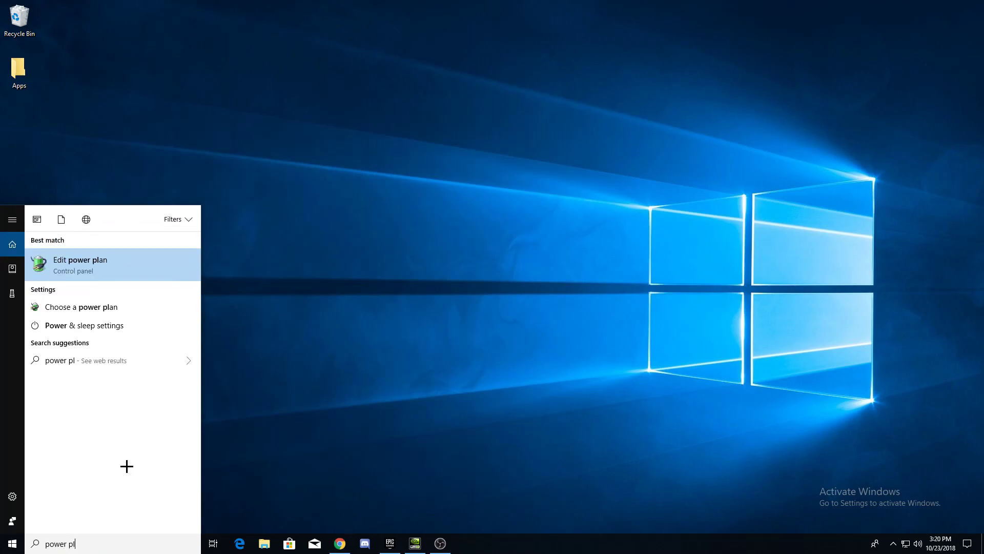
type("an")
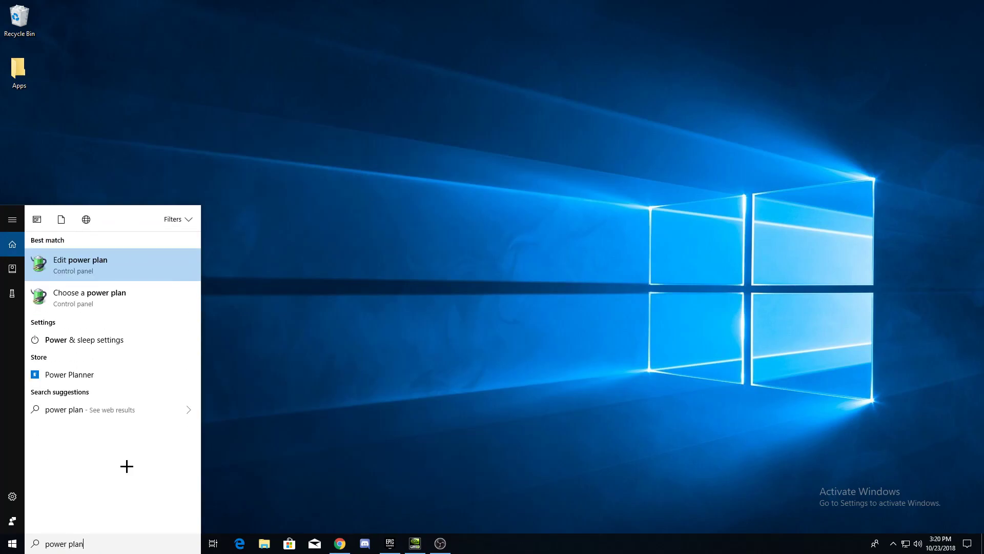
left_click(75, 262)
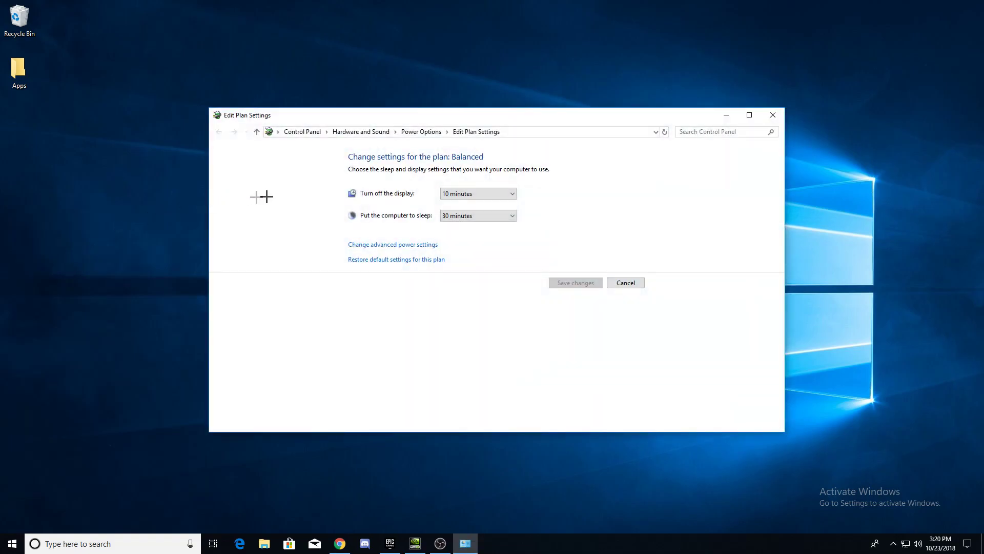
left_click(623, 283)
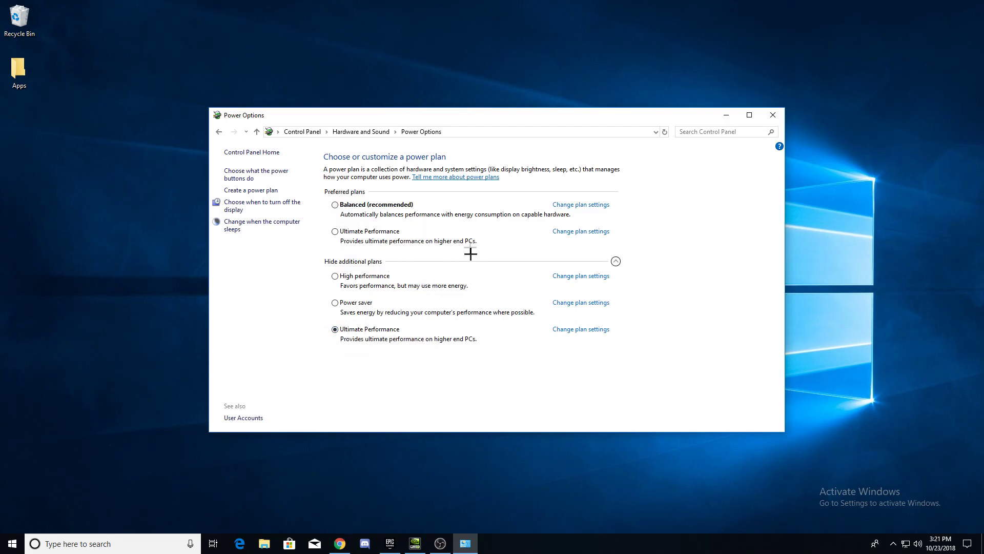
left_click(773, 115)
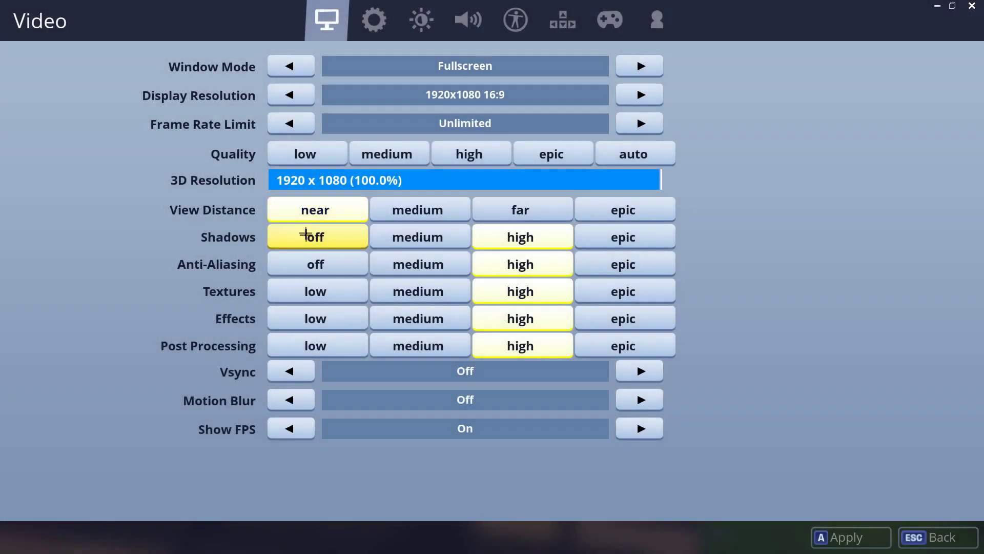
Turn Shadows and Anti-Aliasing off, set Textures, Effects and Post Processing to low, and apply
left_click(310, 239)
left_click(312, 262)
left_click(314, 290)
left_click(318, 346)
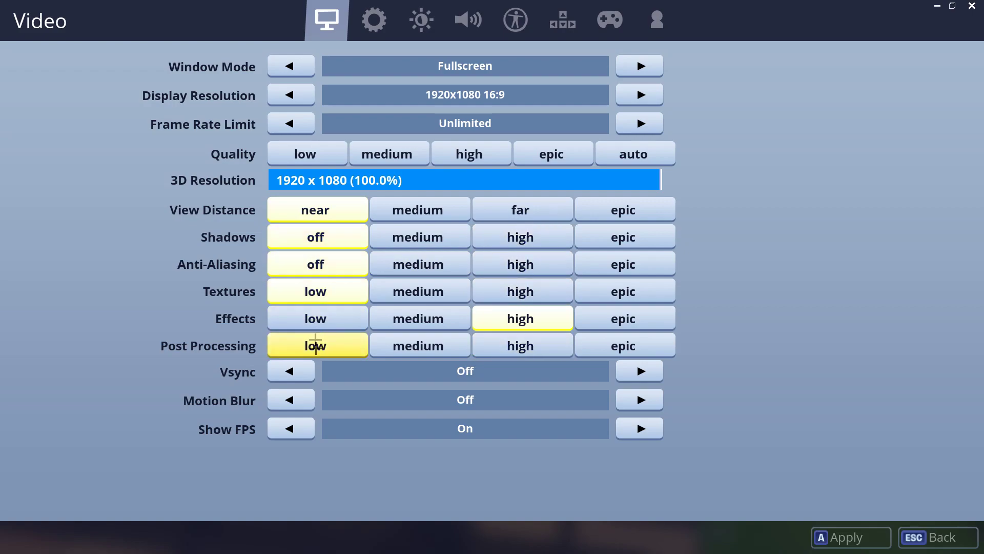
left_click(323, 316)
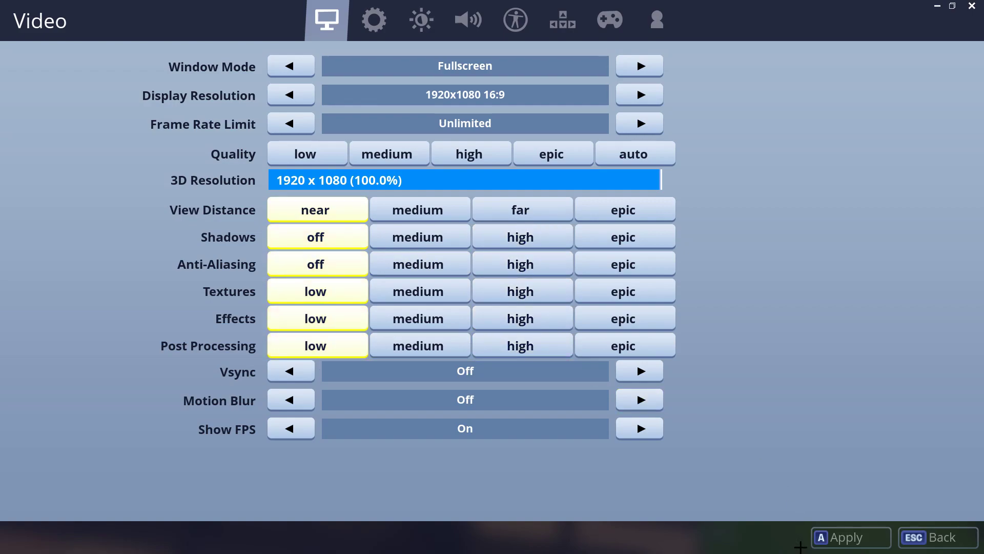
left_click(823, 529)
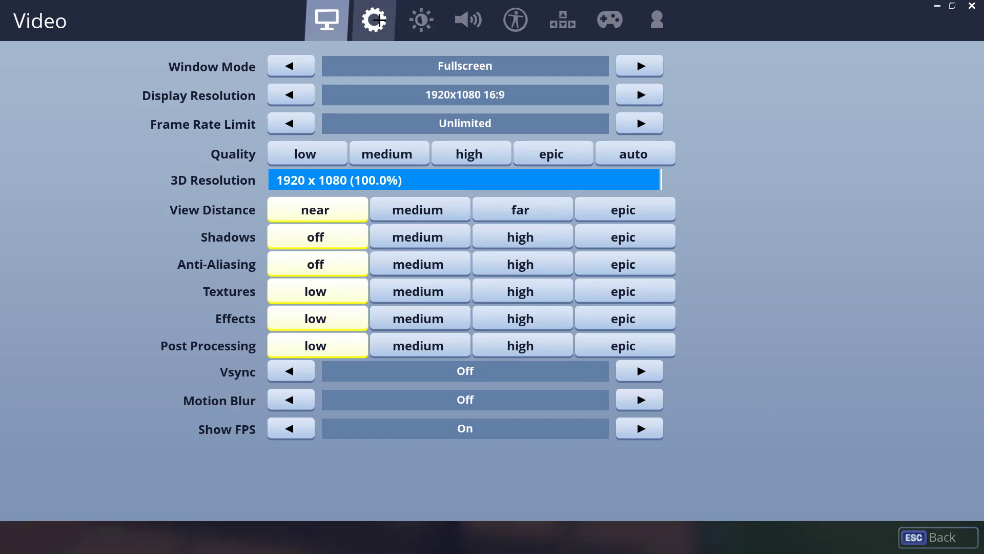
Set Record Replays to Off in the Game settings and apply
left_click(377, 19)
scroll(427, 323, "down", 5)
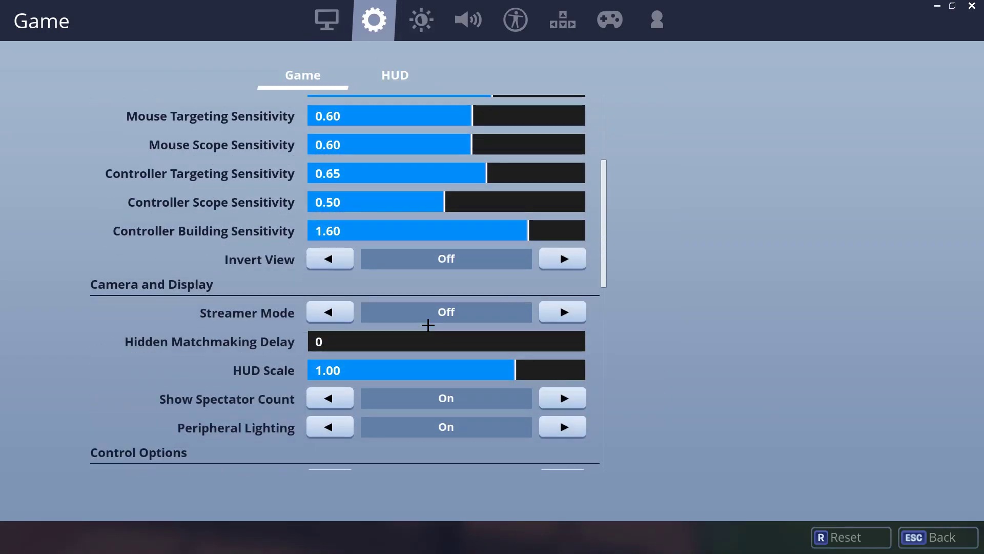
scroll(428, 325, "down", 8)
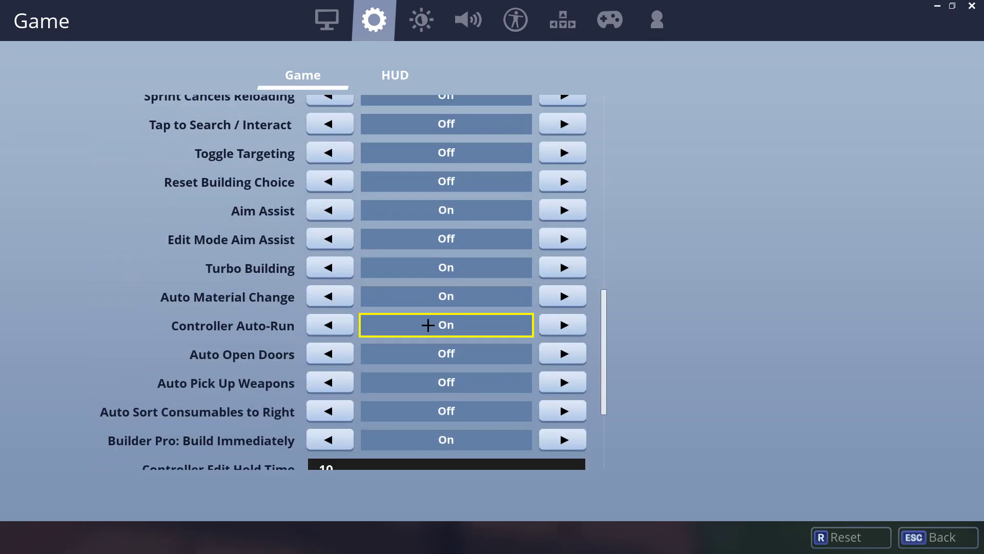
scroll(428, 325, "down", 6)
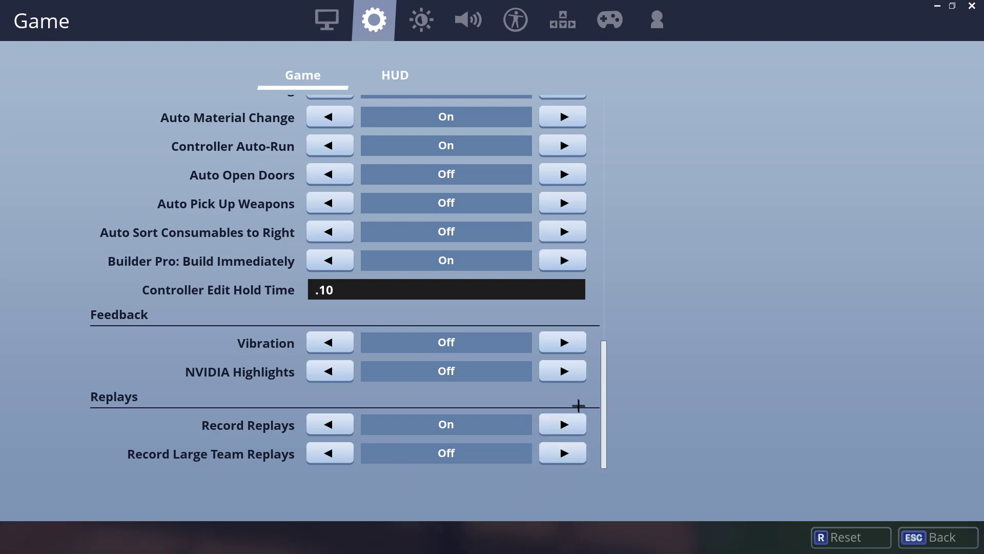
left_click(572, 422)
left_click(753, 542)
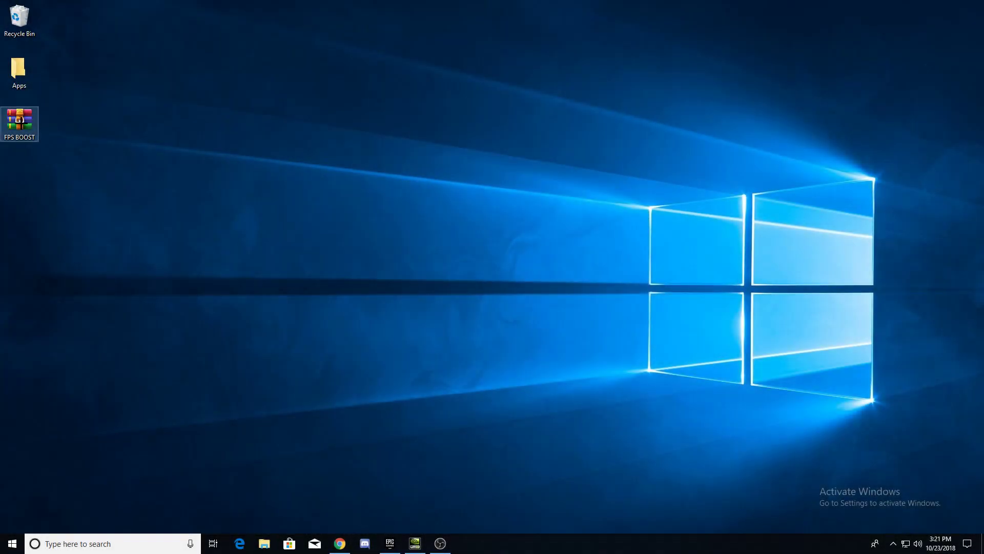
Extract FPS BOOST.rar and copy the Engine and GameUserSettings files from GAME FILES
right_click(17, 123)
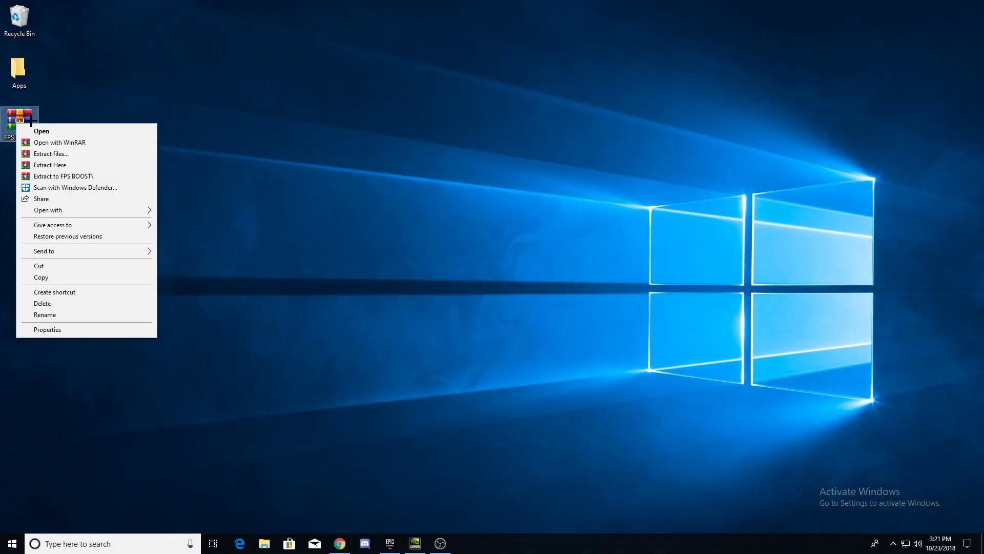
left_click(47, 169)
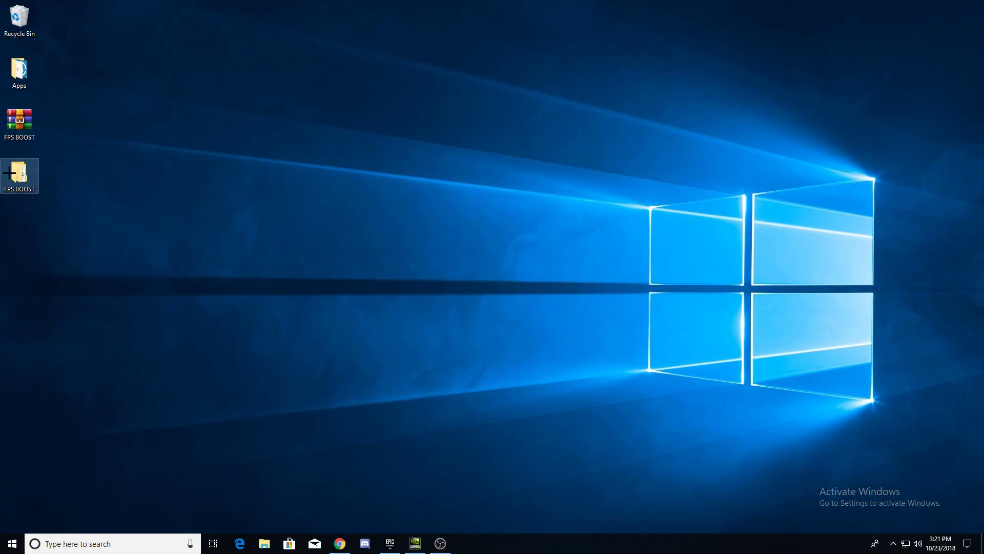
double_click(9, 173)
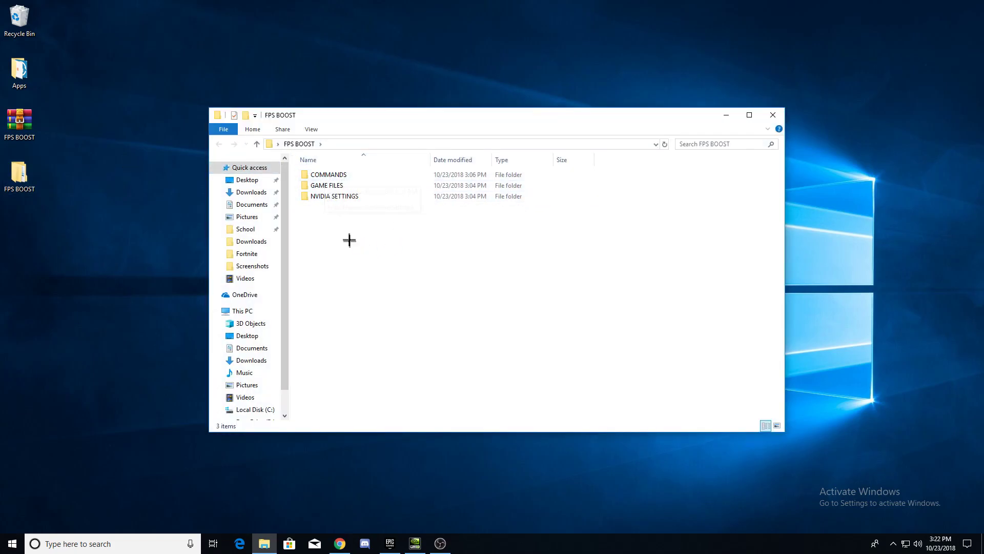
double_click(326, 185)
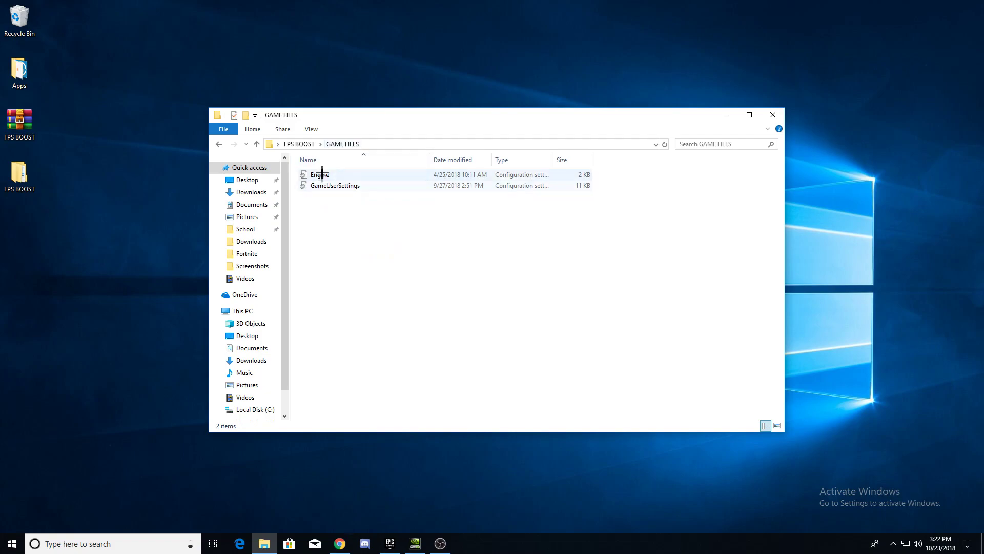
left_click_drag(333, 268, 321, 167)
right_click(324, 180)
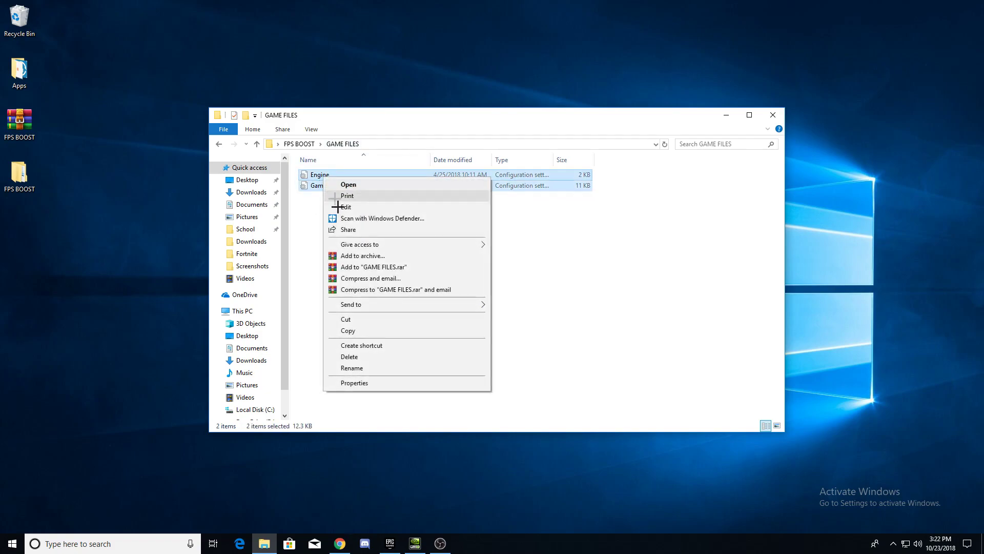
left_click(351, 331)
Go to the AppData Roaming folder by entering %appdata% in the address bar
left_click(405, 143)
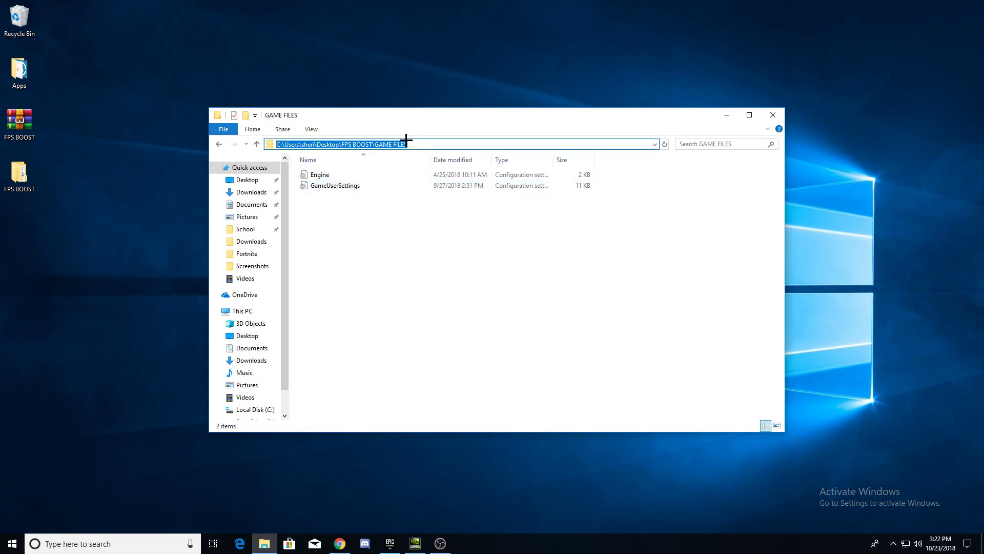
type("%a")
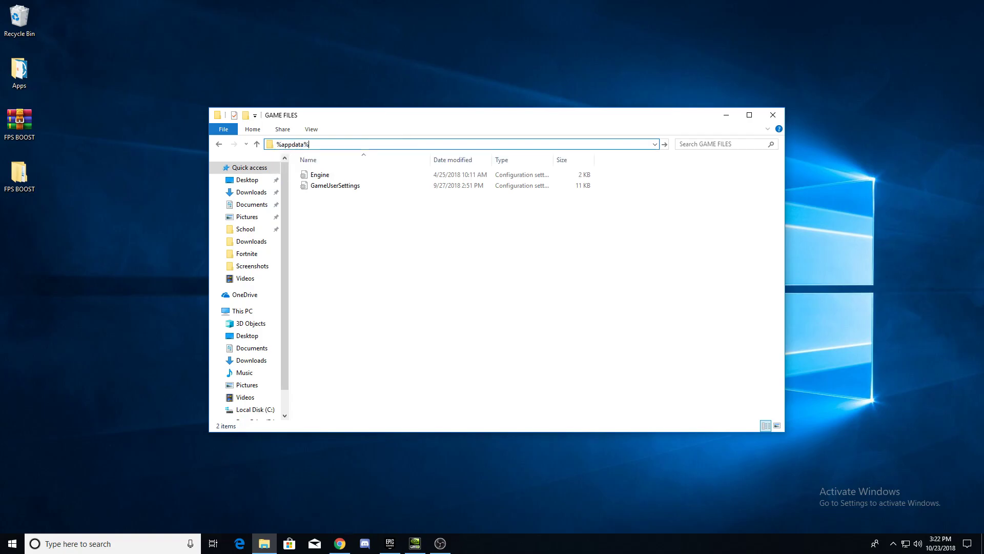
type("ppdata%")
key("Return")
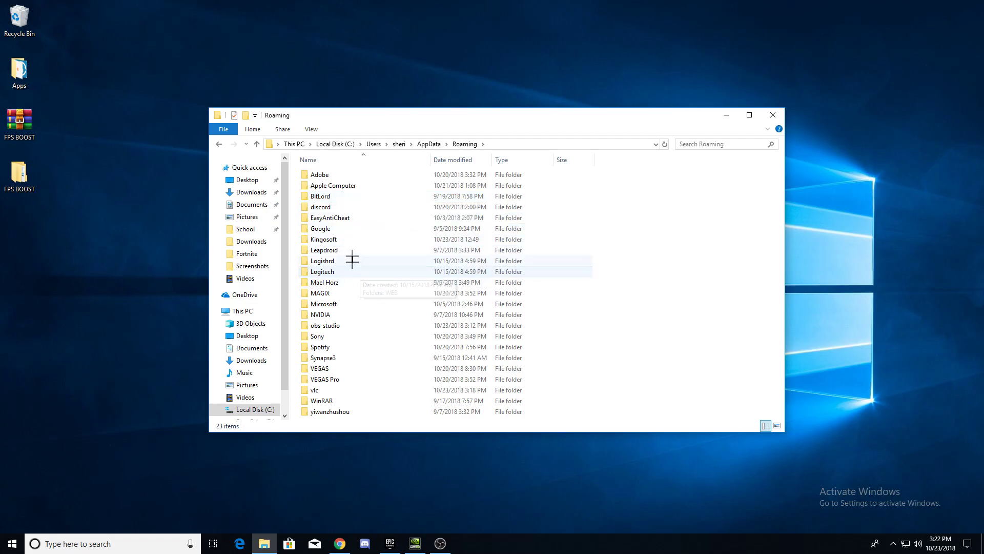
Navigate to AppData Local > FortniteGame > Saved > Config > WindowsClient
left_click(426, 144)
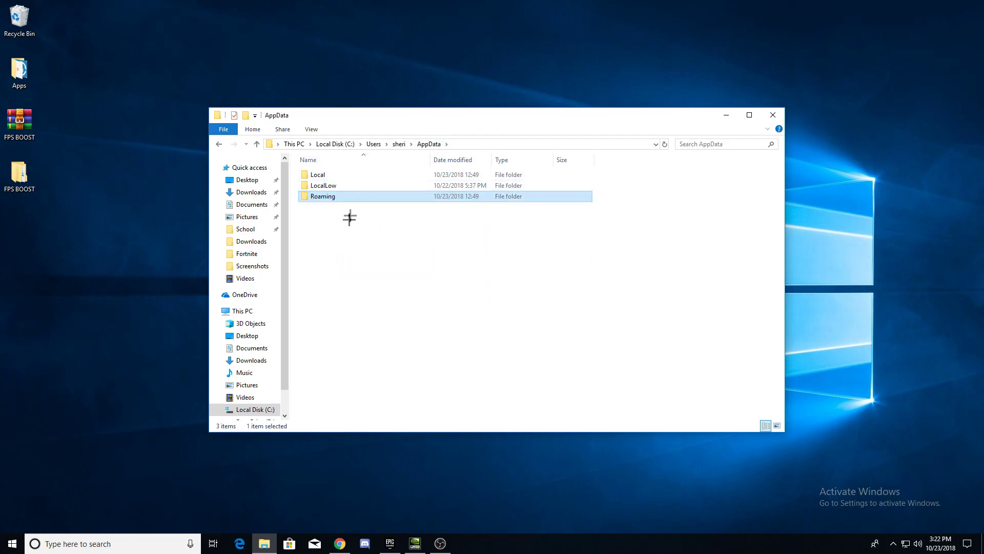
double_click(334, 175)
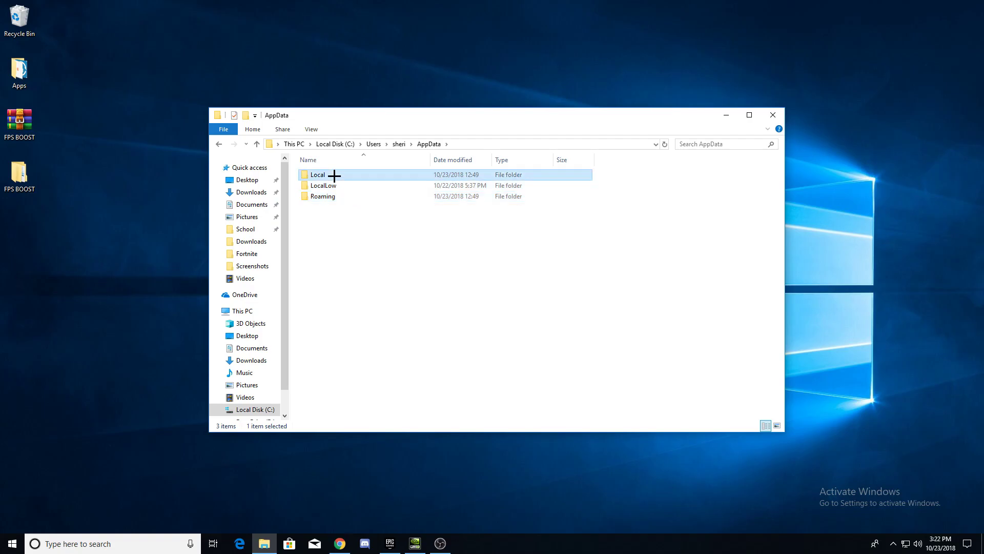
scroll(341, 221, "down", 1)
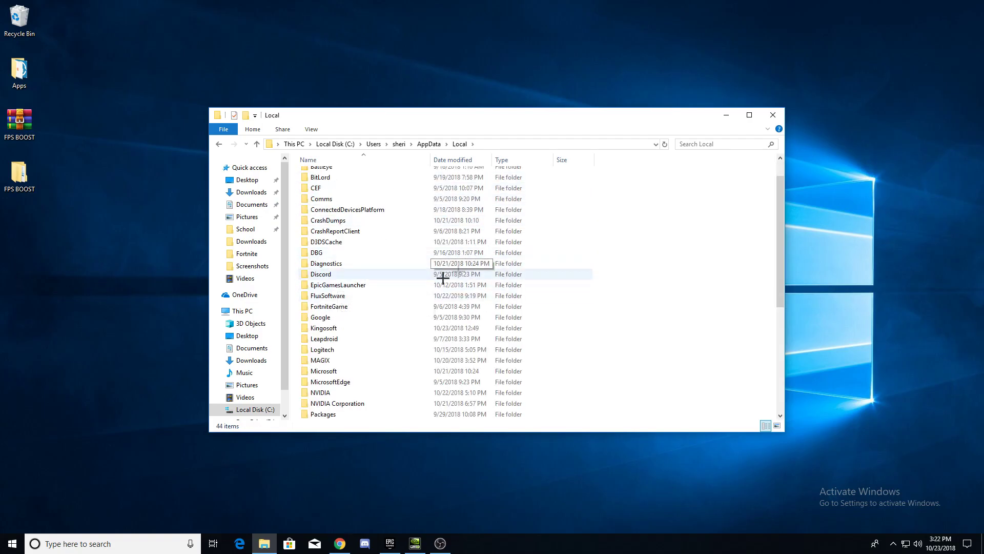
mouse_move(340, 311)
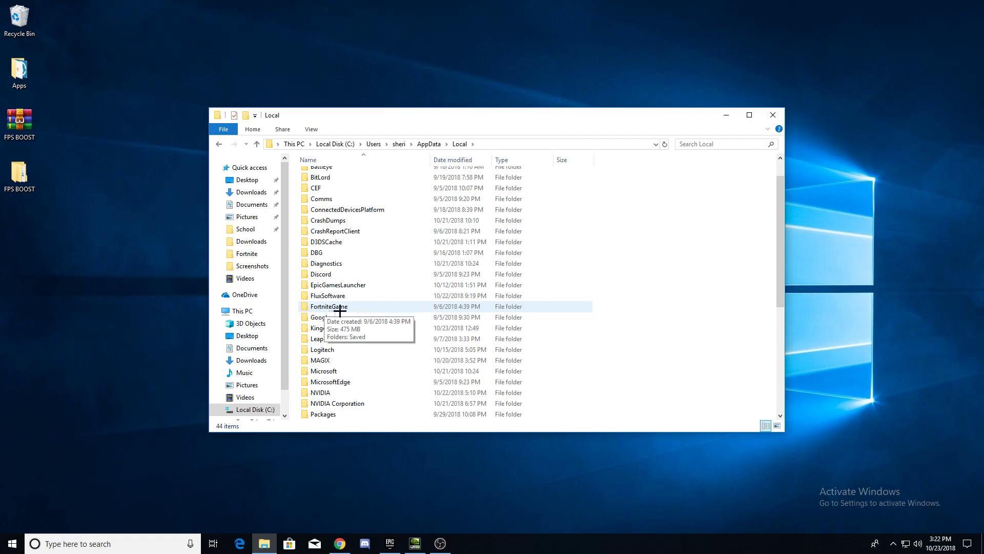
double_click(345, 306)
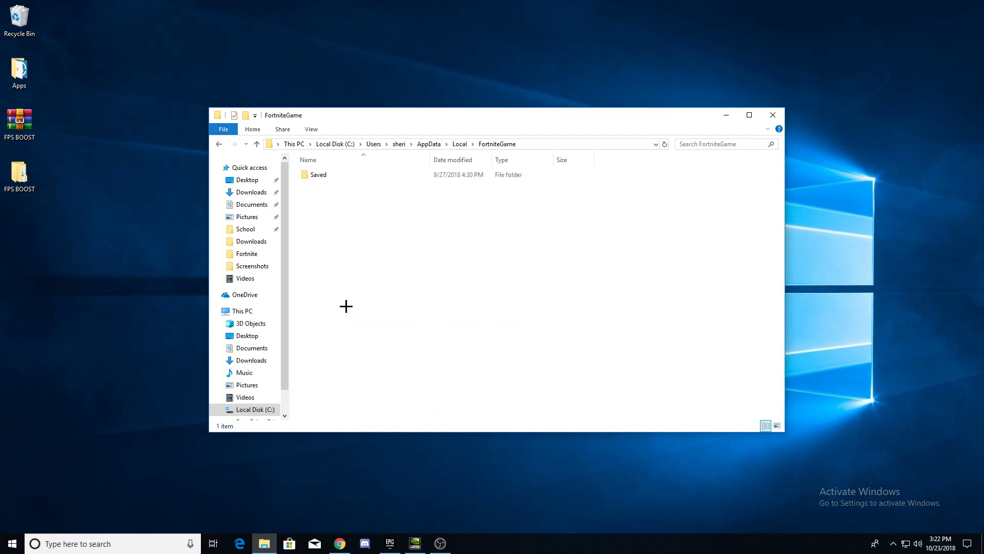
double_click(334, 175)
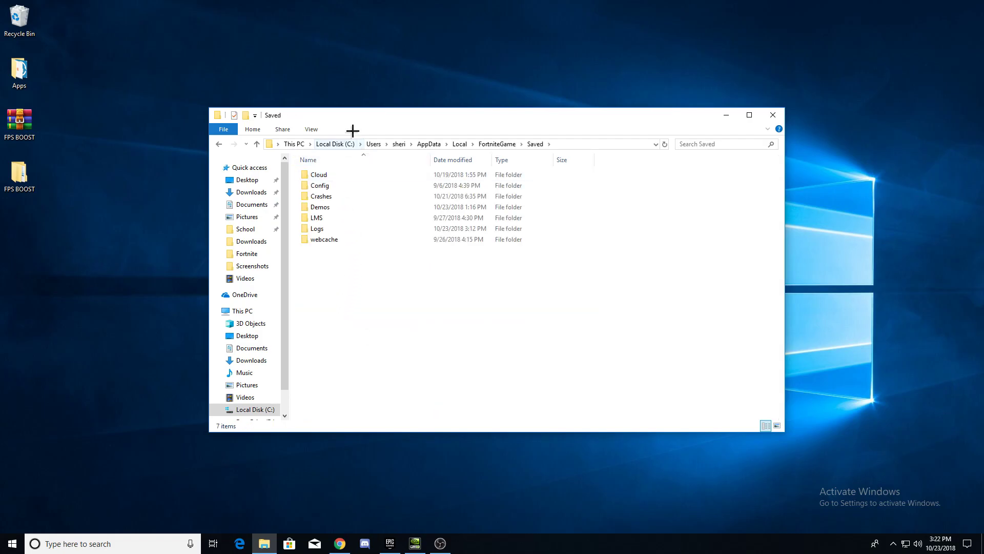
double_click(325, 187)
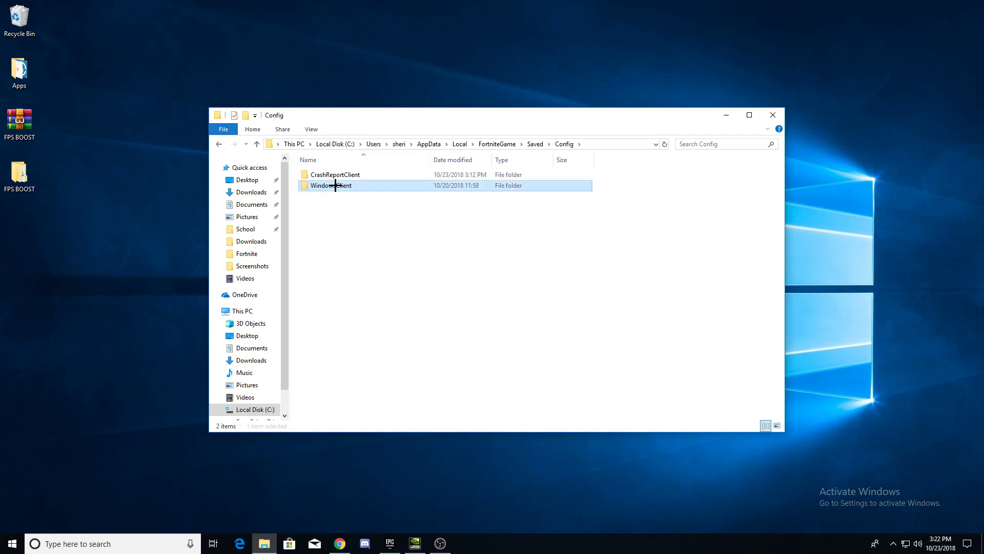
double_click(336, 186)
Delete the Engine and GameUserSettings files, undo the delete, and close File Explorer
left_click_drag(326, 216, 380, 160)
left_click(318, 185, "ctrl")
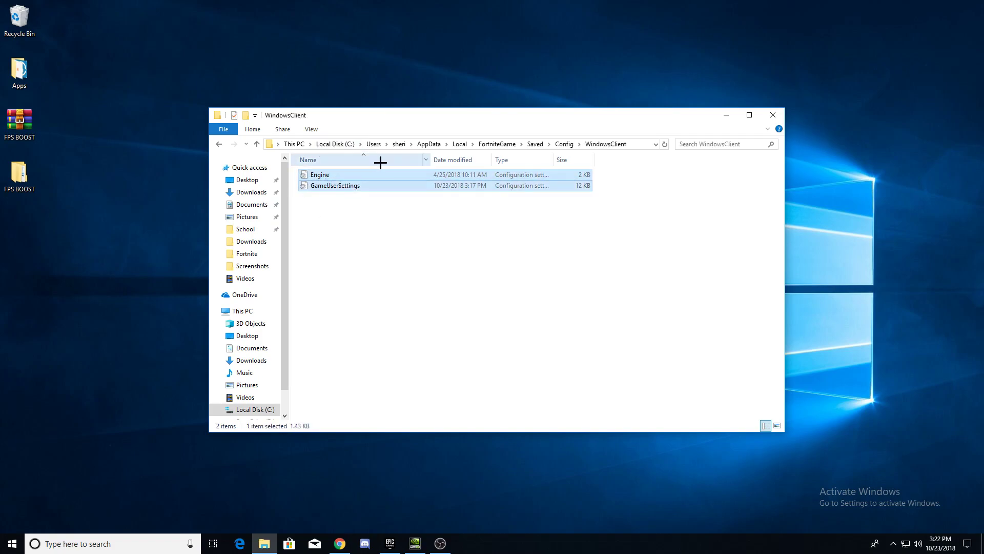
key("Delete")
right_click(314, 178)
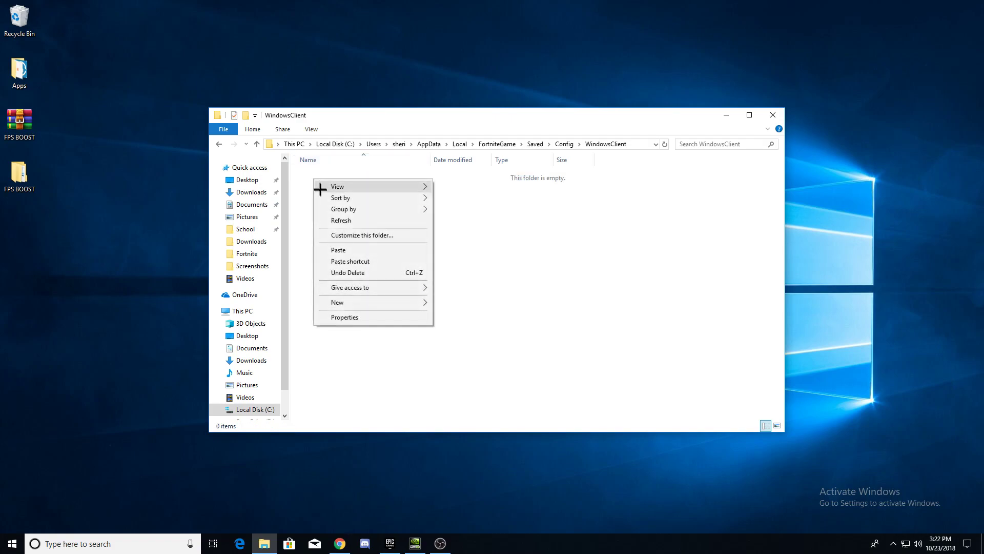
left_click(332, 253)
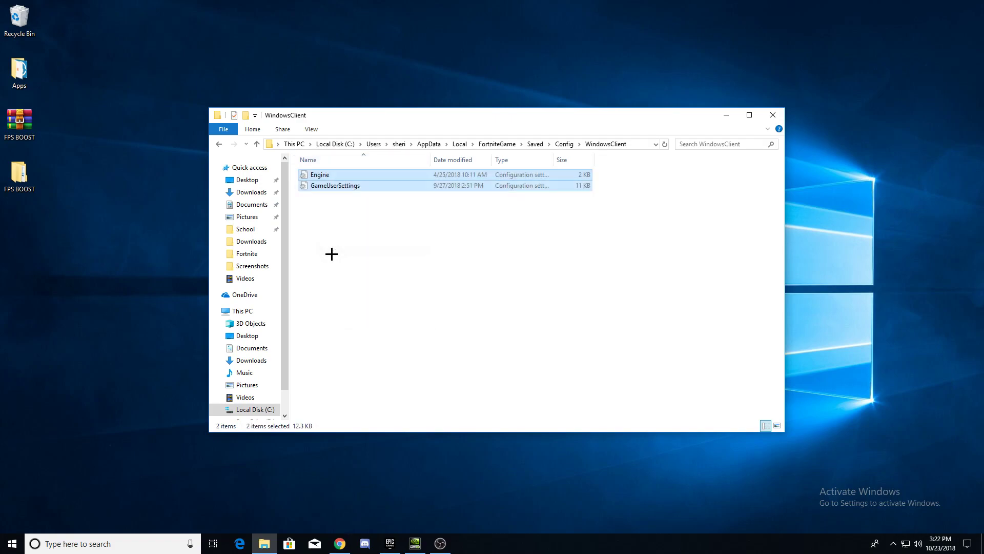
left_click(353, 201)
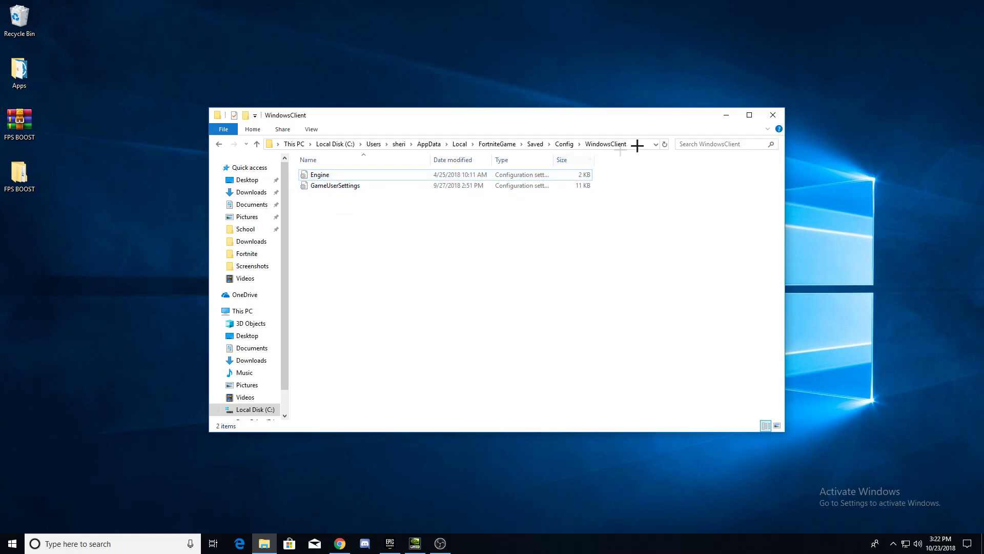
left_click(767, 116)
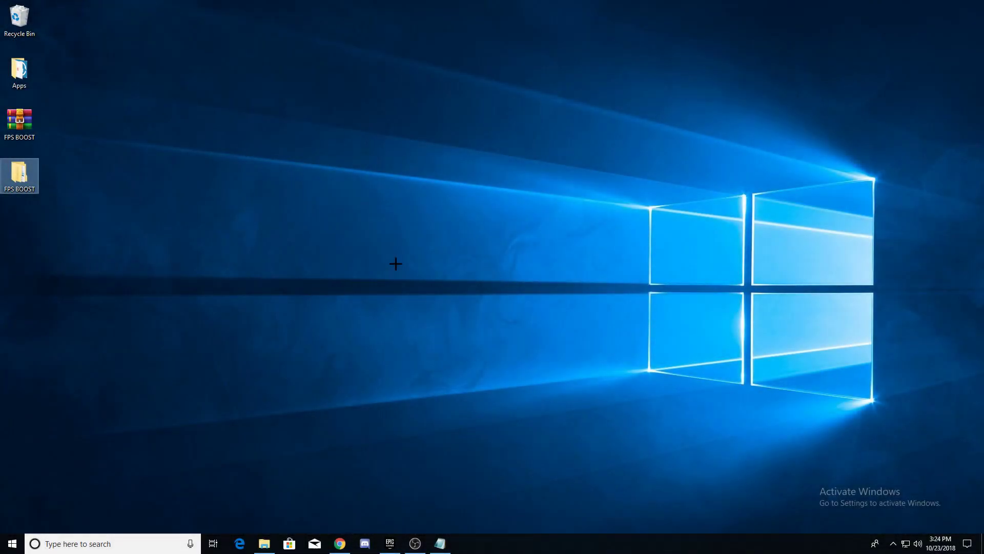
In NVIDIA Control Panel, use my preference and slide image settings fully to Performance
right_click(395, 263)
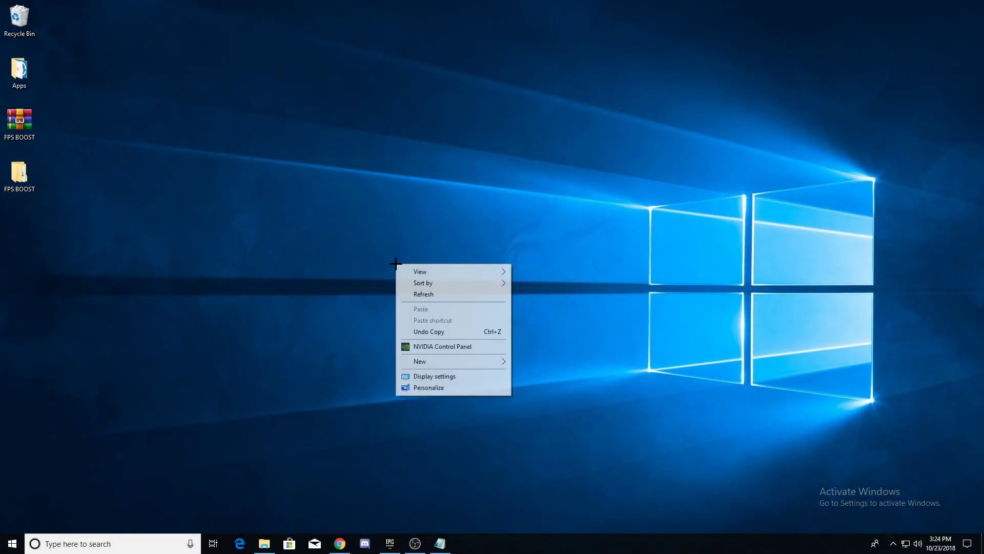
left_click(439, 349)
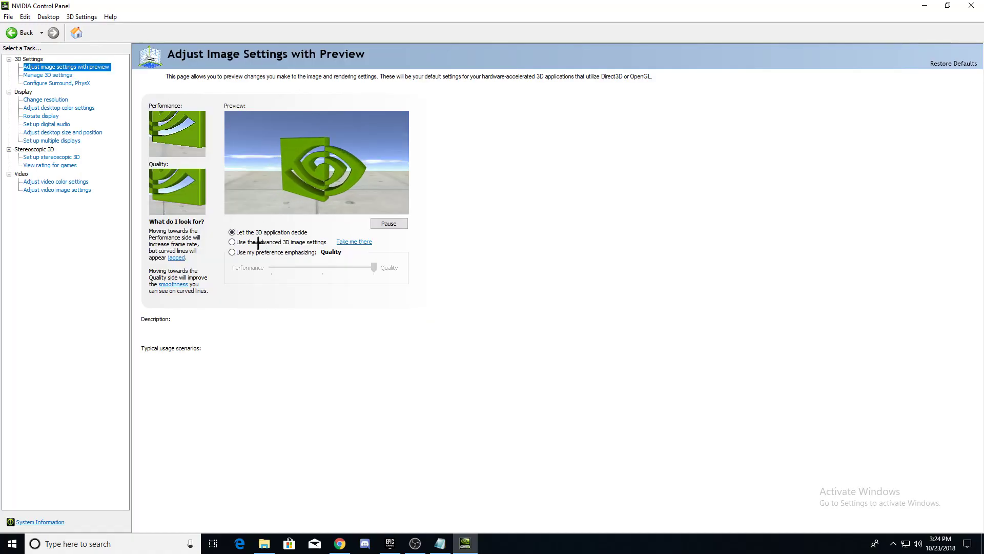
left_click(231, 251)
left_click_drag(374, 267, 260, 260)
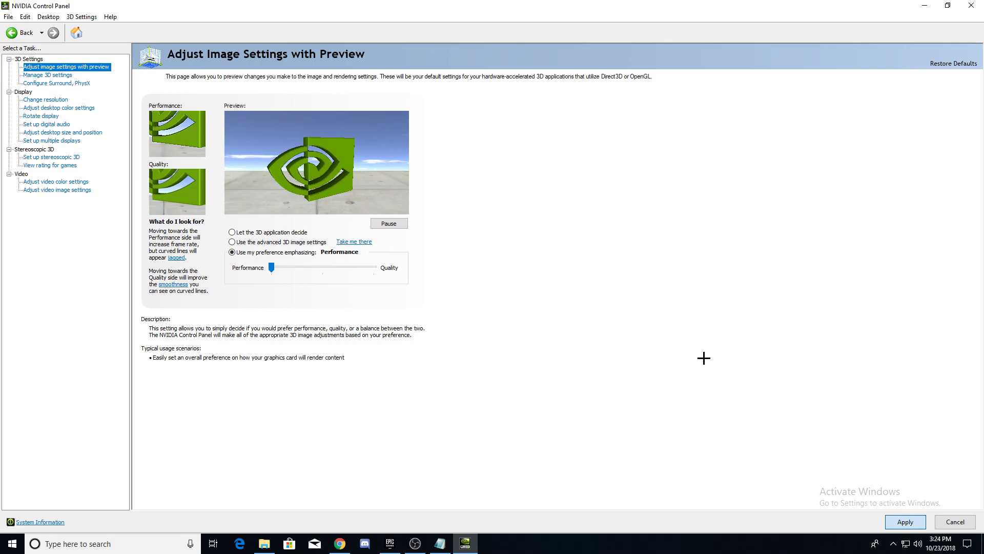
Place the NVIDIA SETTINGS reference image beside the resized NVIDIA Control Panel
left_click(263, 543)
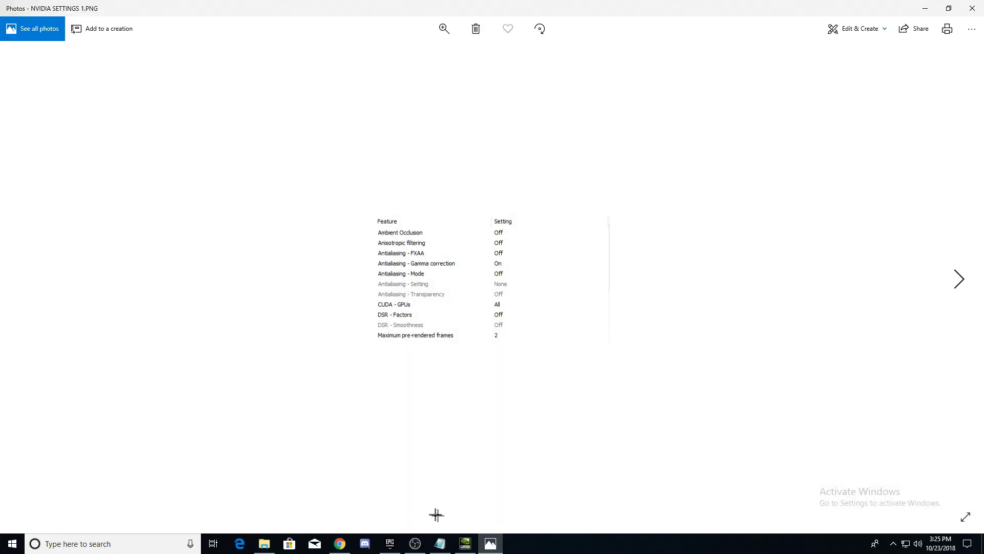
left_click_drag(49, 7, 287, 243)
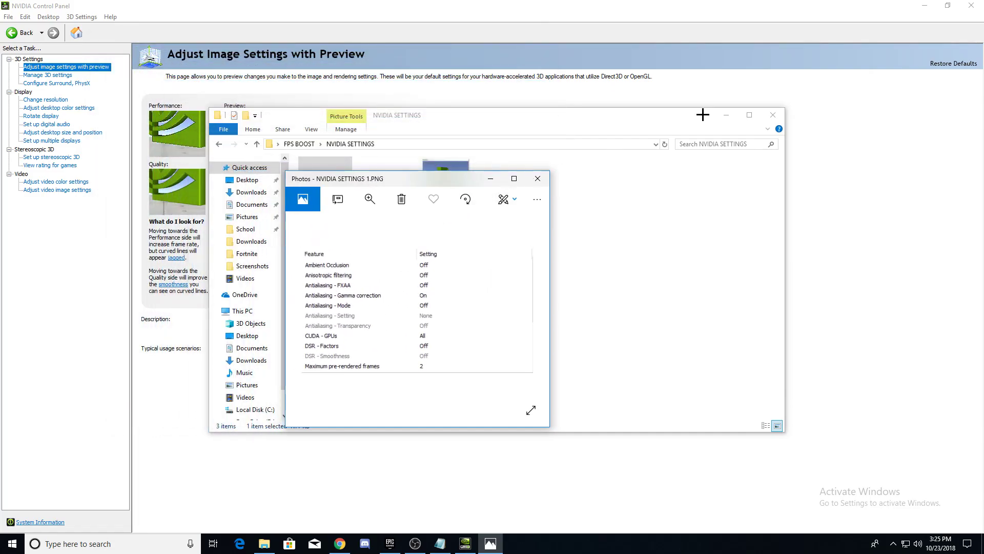
left_click(726, 115)
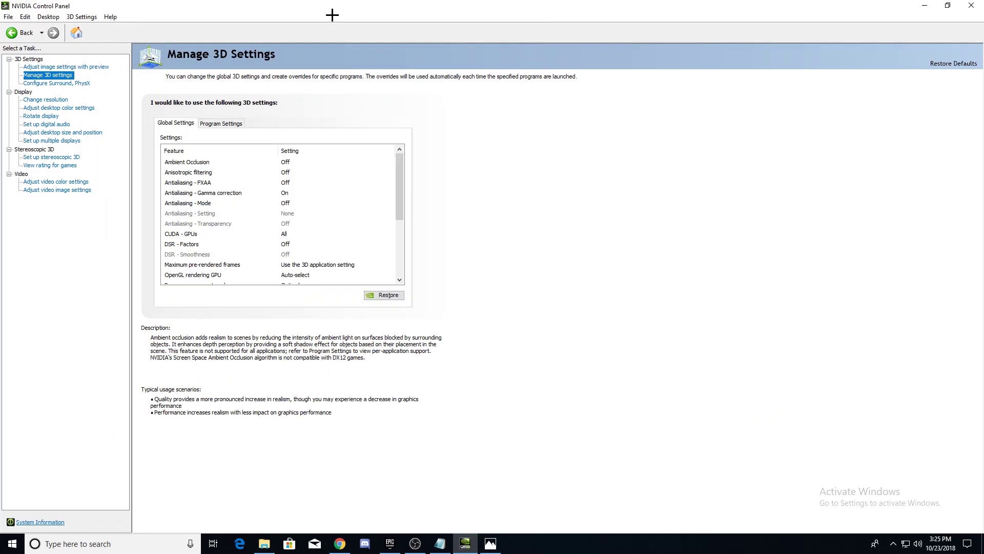
left_click(943, 5)
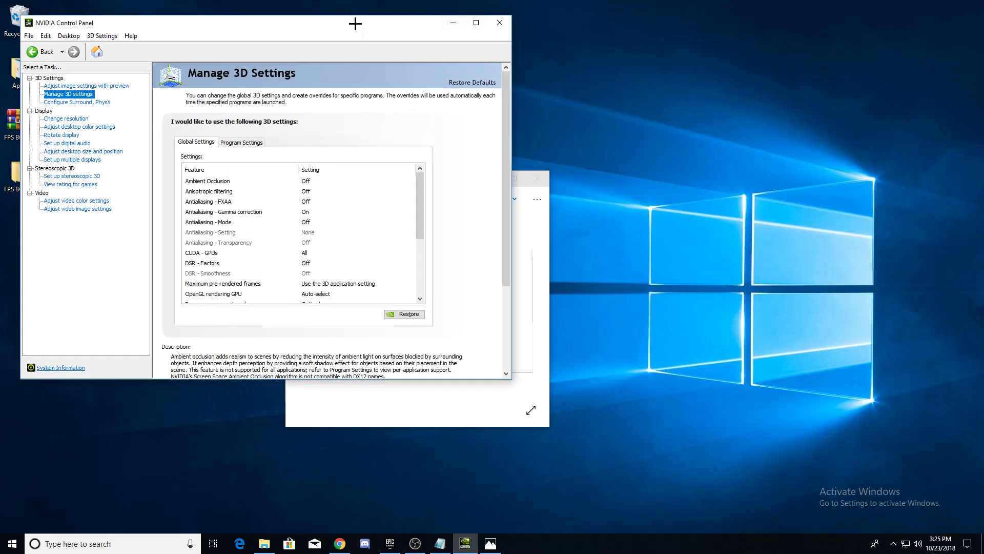
left_click(484, 191)
left_click_drag(412, 179, 637, 104)
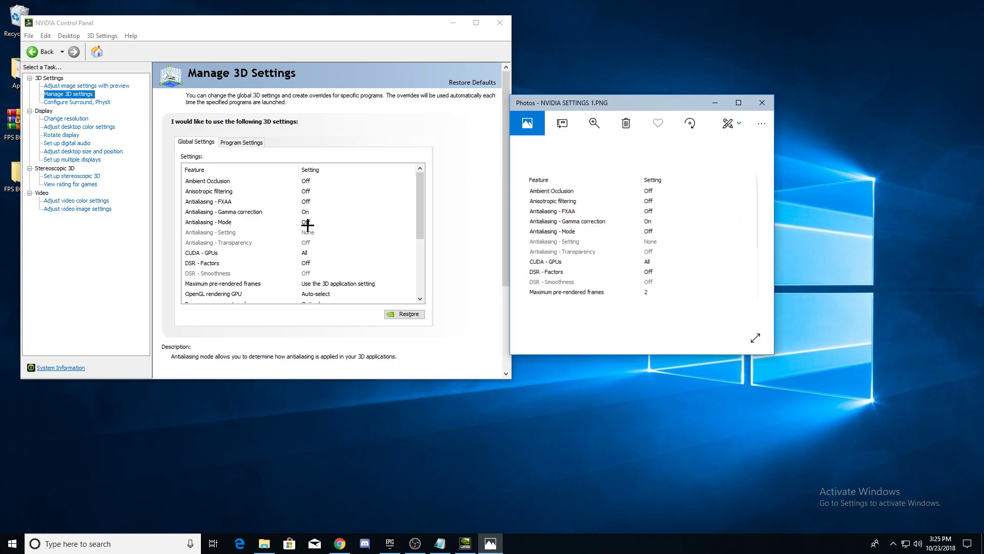
Set Maximum pre-rendered frames to 2 in Manage 3D Settings
left_click(320, 287)
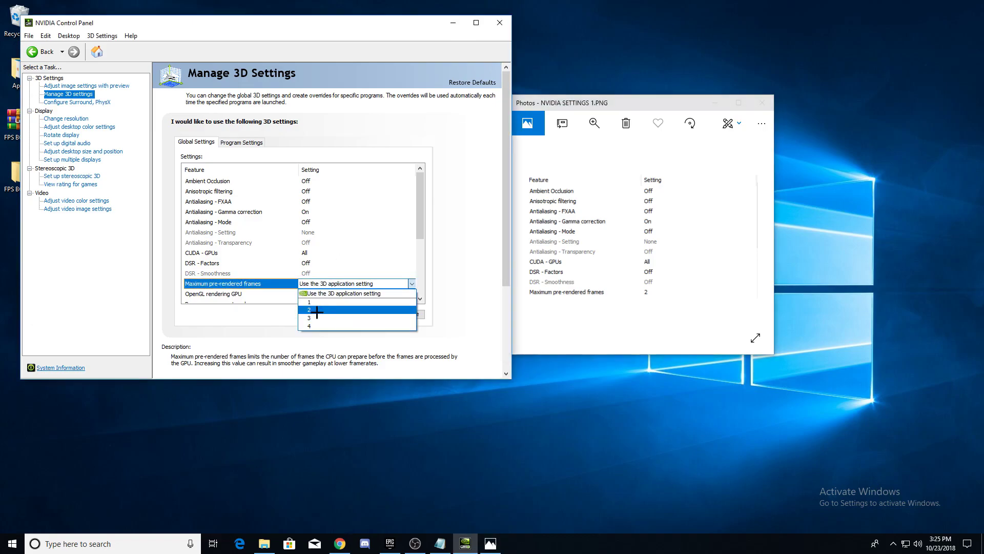
left_click(340, 317)
left_click(358, 287)
left_click(321, 309)
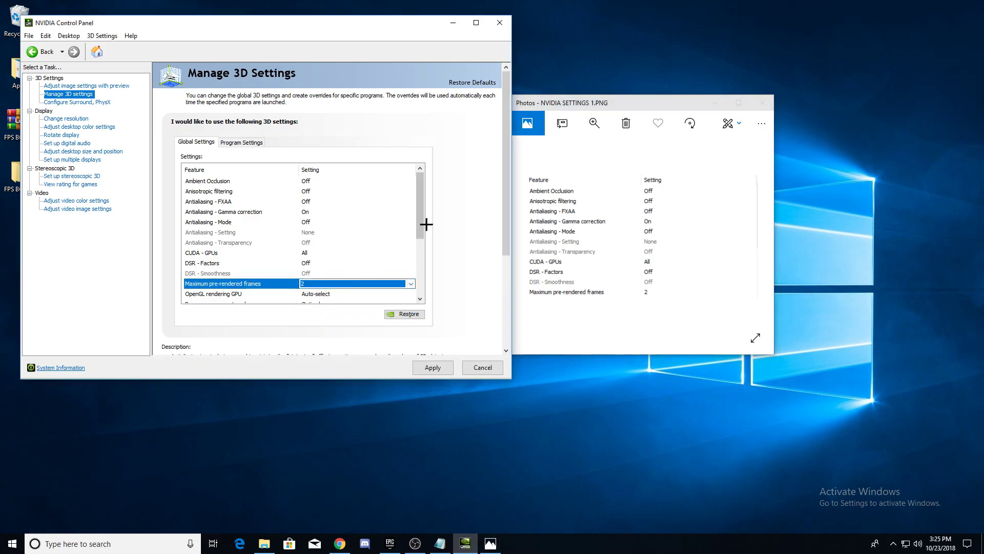
left_click_drag(420, 226, 420, 249)
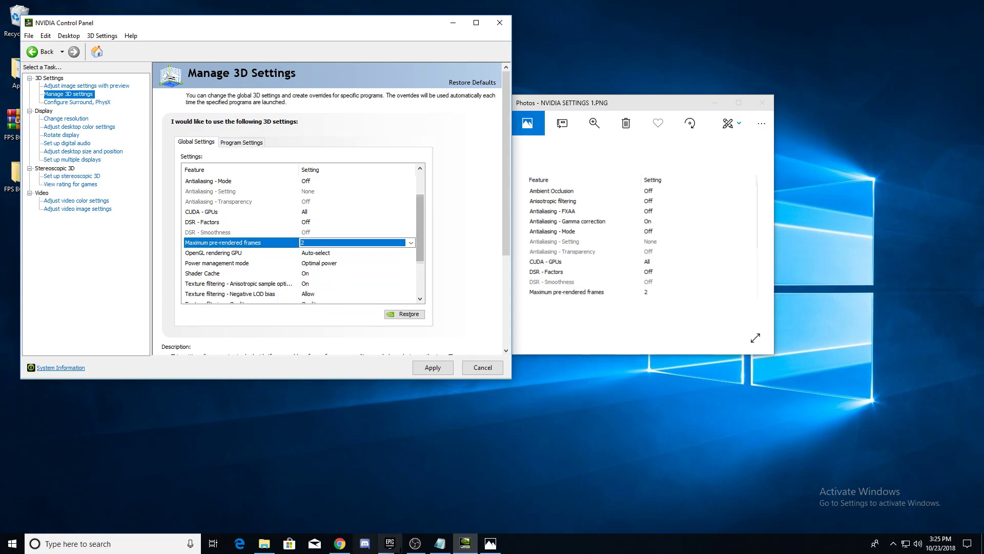
Open the NVIDIA SETTINGS 2 reference image and set Power management to Prefer maximum performance
left_click(635, 154)
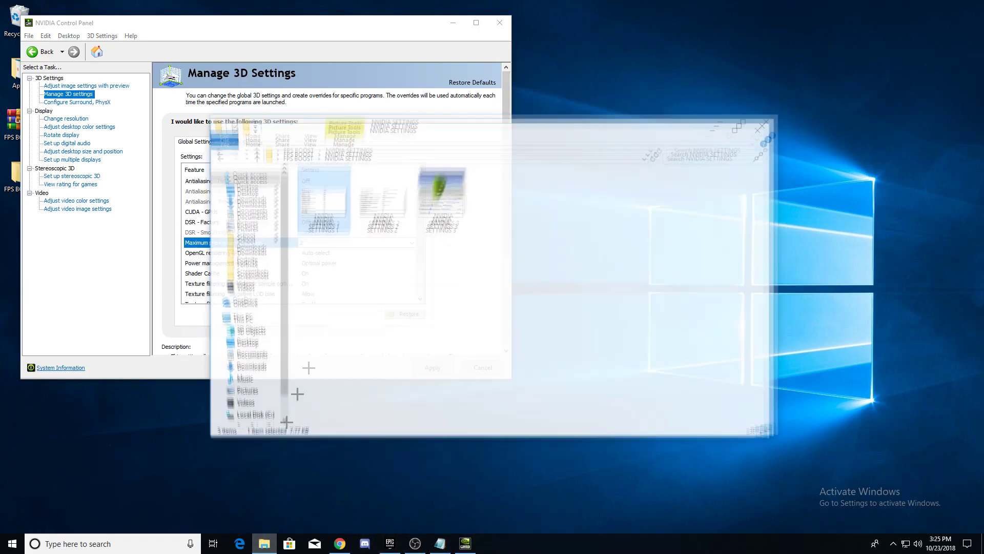
double_click(382, 205)
left_click(715, 116)
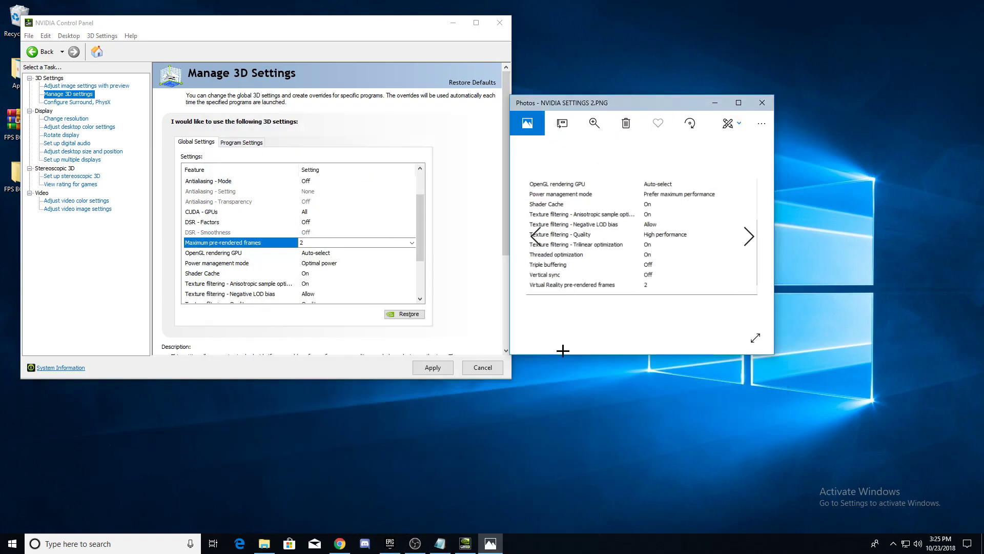
left_click(314, 266)
left_click(317, 281)
scroll(305, 241, "down", 2)
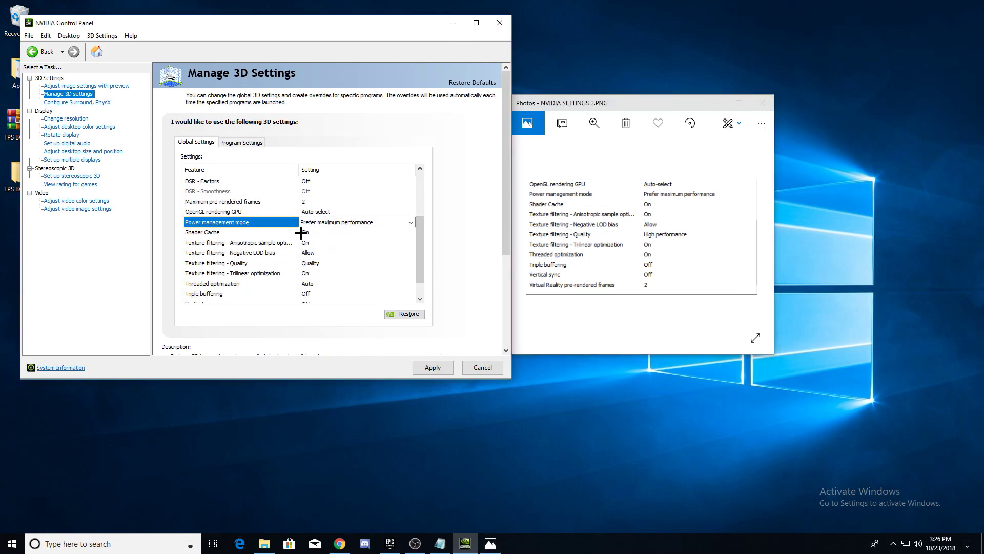
Set Texture filtering - Quality to High performance and turn Threaded optimization On
left_click(310, 265)
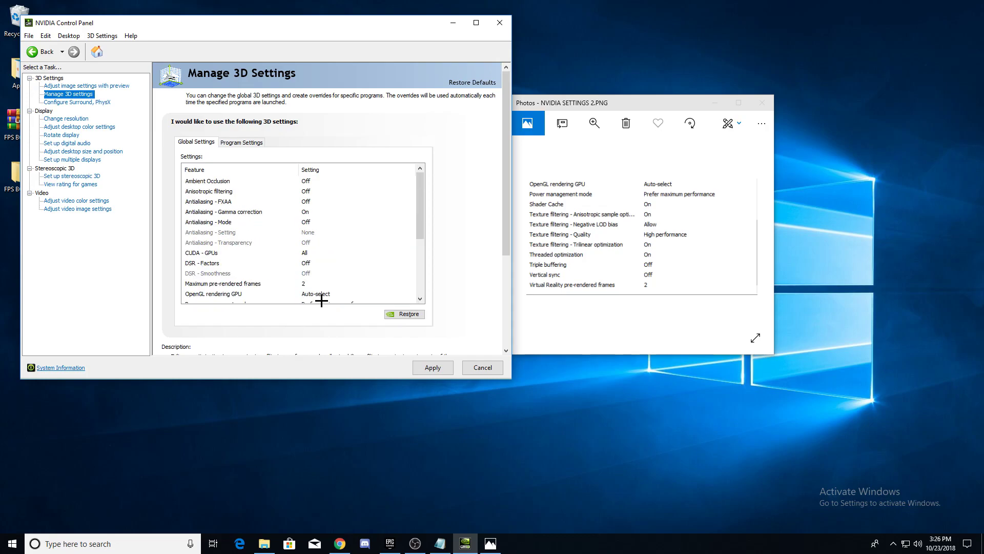
left_click(337, 295)
scroll(416, 281, "down", 1)
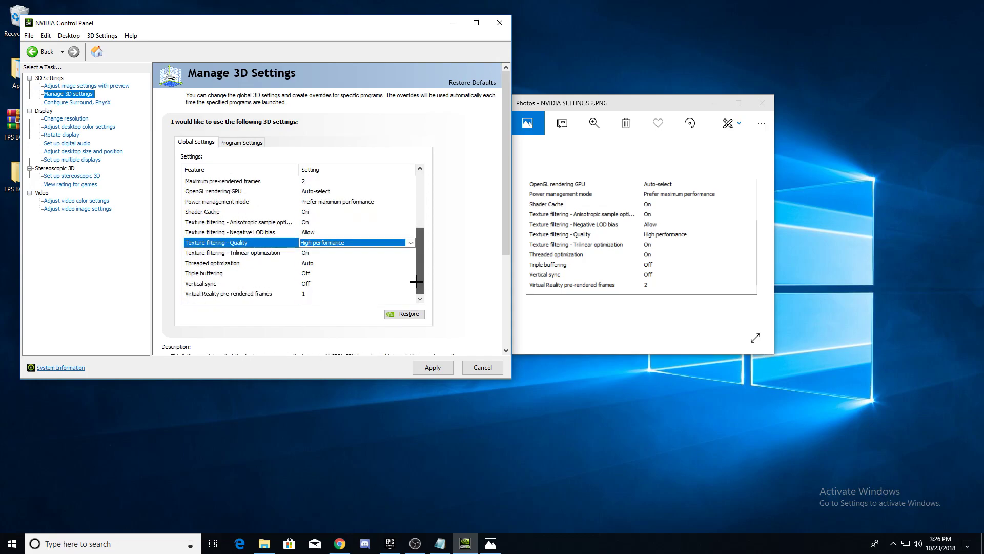
left_click(316, 266)
left_click(314, 286)
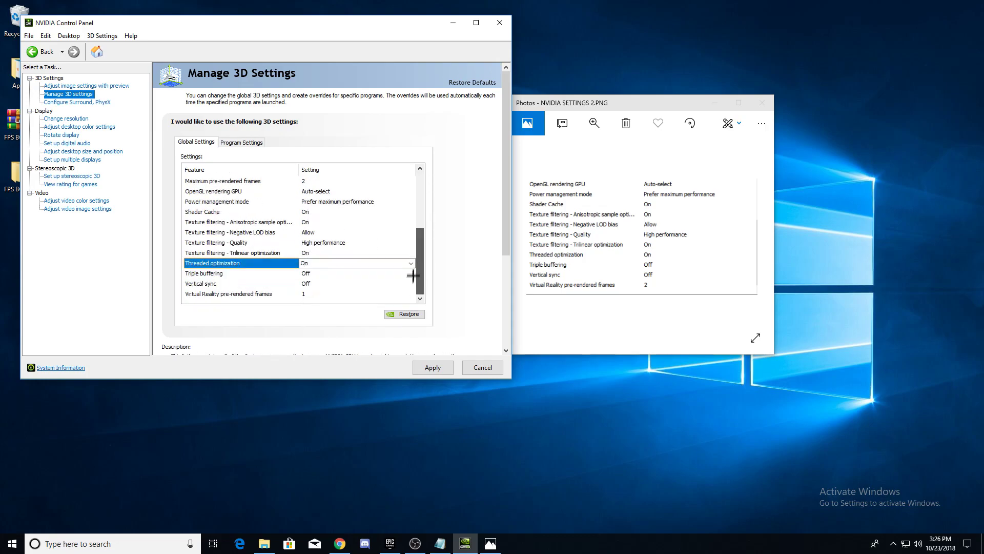
left_click(304, 298)
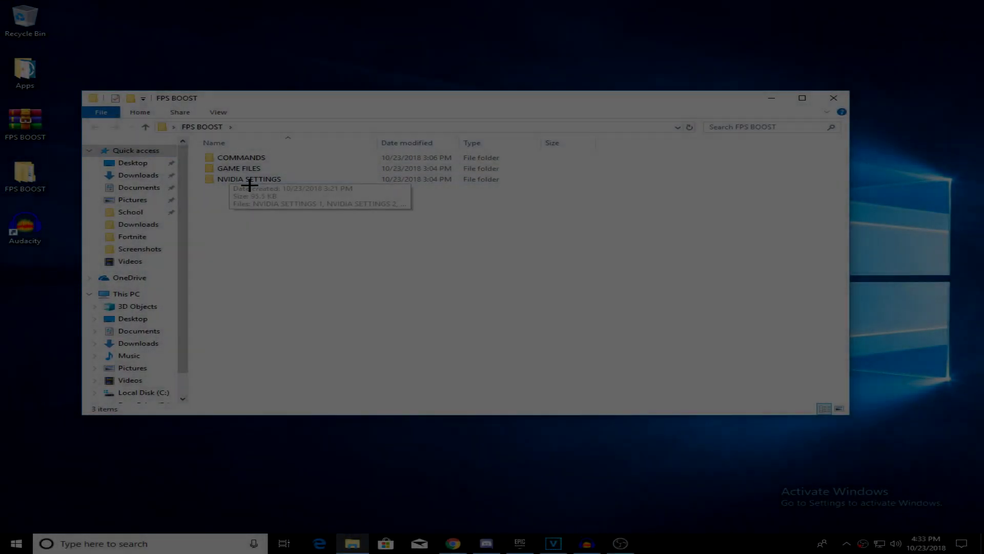
Open COMMANDS > FORTNITE COMMANDS.txt and select its launch-options line
double_click(248, 157)
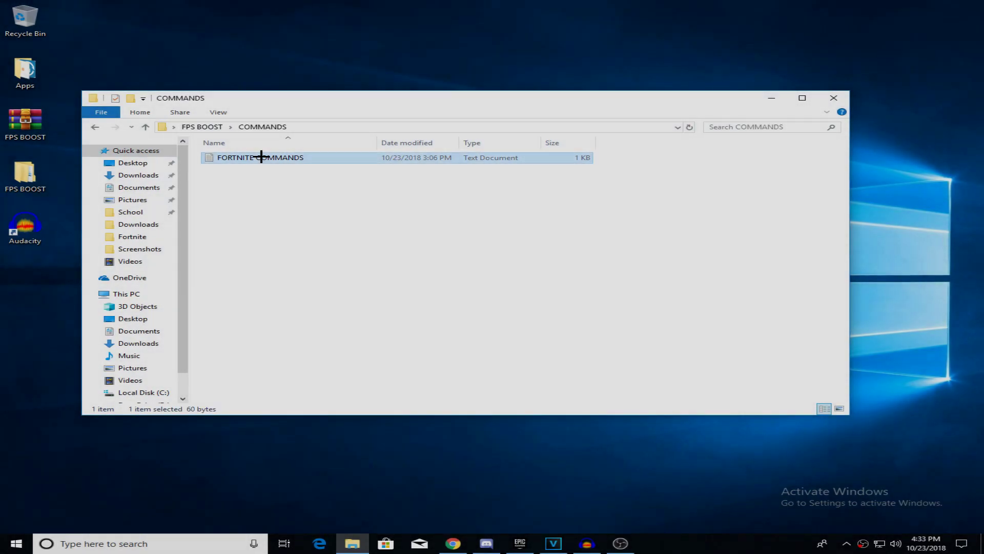
double_click(261, 158)
left_click_drag(551, 152, 143, 157)
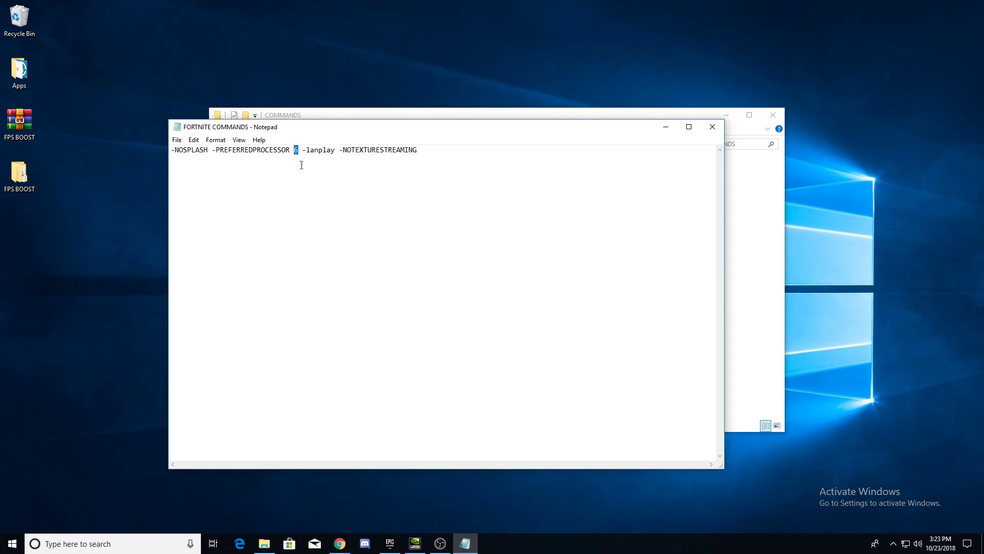
Check the 6 logical processors in Task Manager's CPU view, then copy the launch line
right_click(519, 541)
left_click(543, 497)
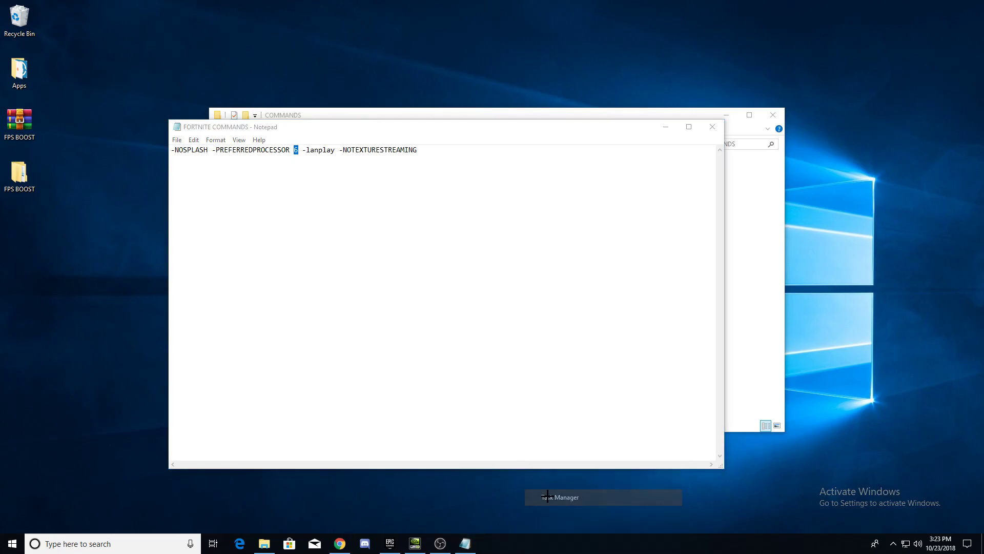
left_click(99, 92)
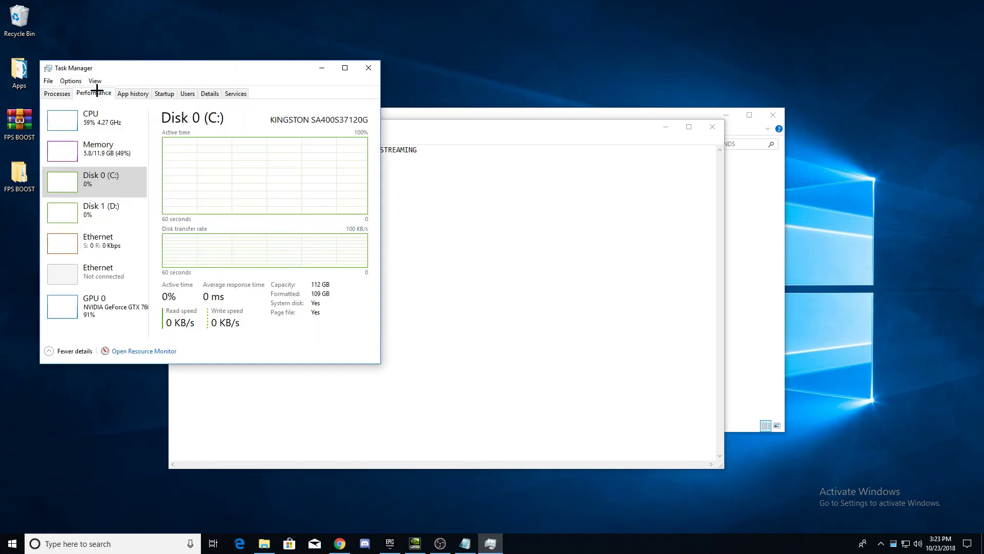
left_click(109, 116)
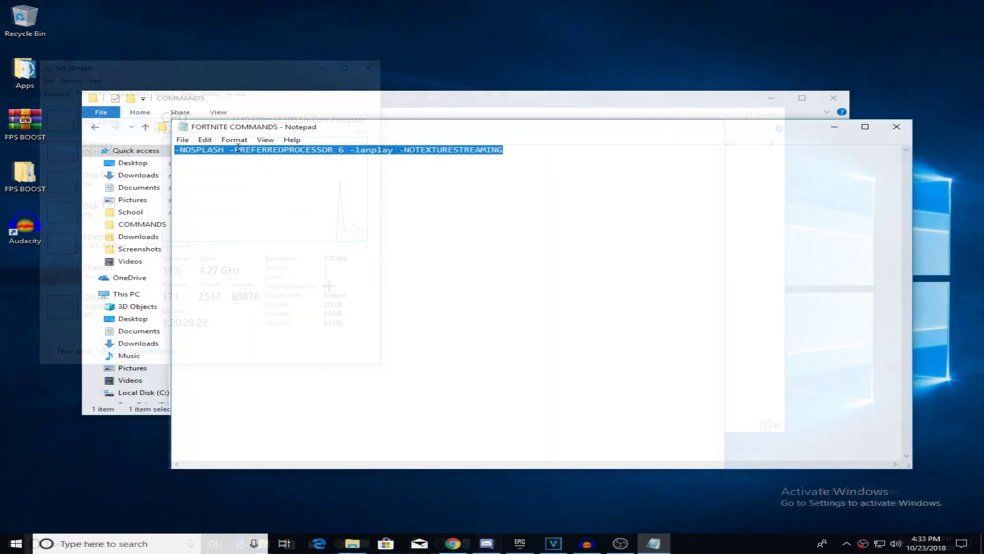
right_click(238, 157)
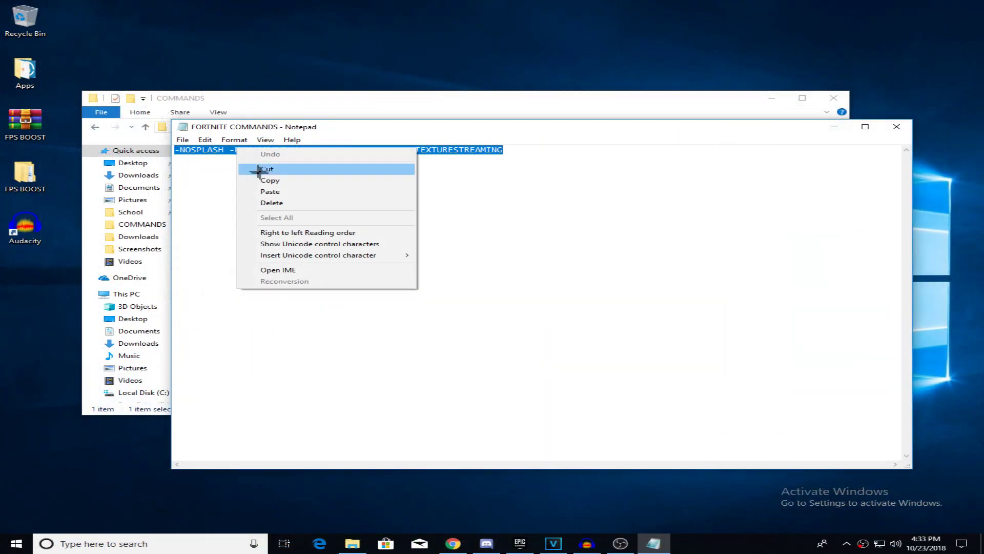
left_click(279, 182)
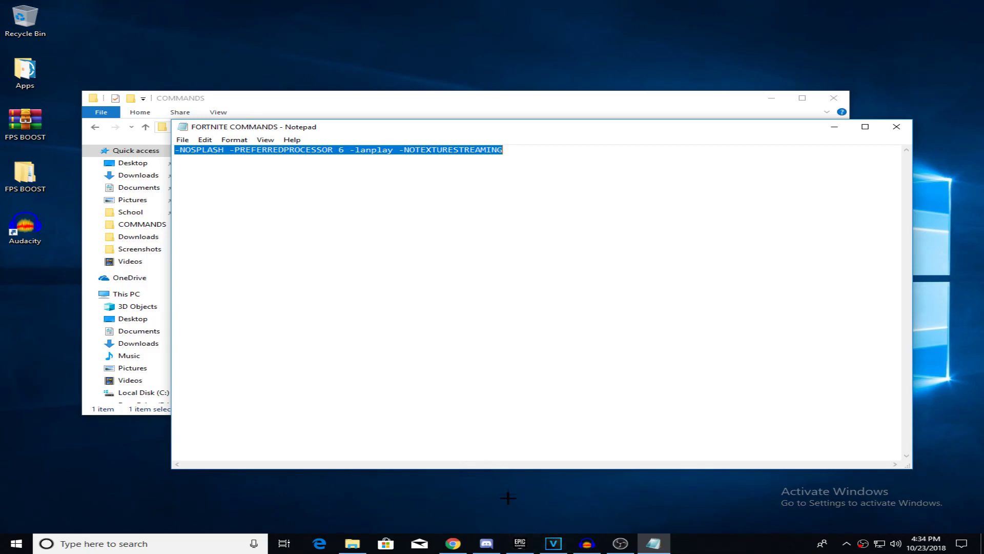
Replace Fortnite's launch arguments with -NOSPLASH -PREFERREDPROCESSOR 6 -lanplay -NOTEXTURESTREAMING in Epic settings
left_click(520, 543)
left_click(296, 256)
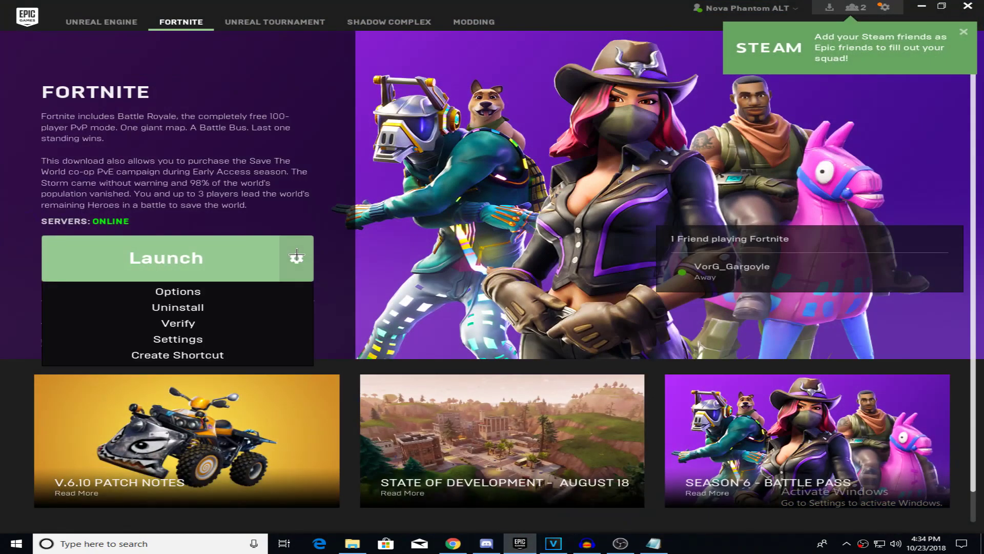
left_click(296, 258)
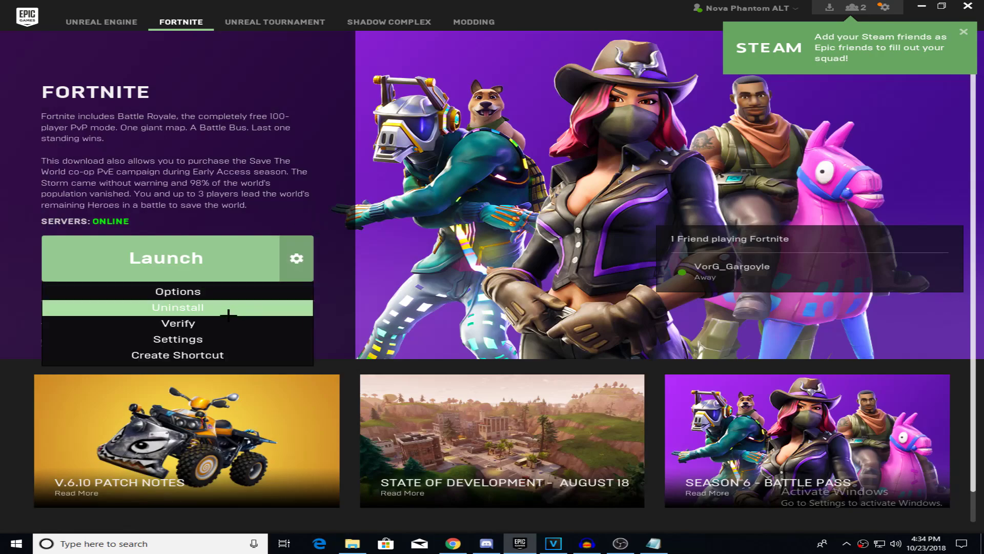
left_click(202, 336)
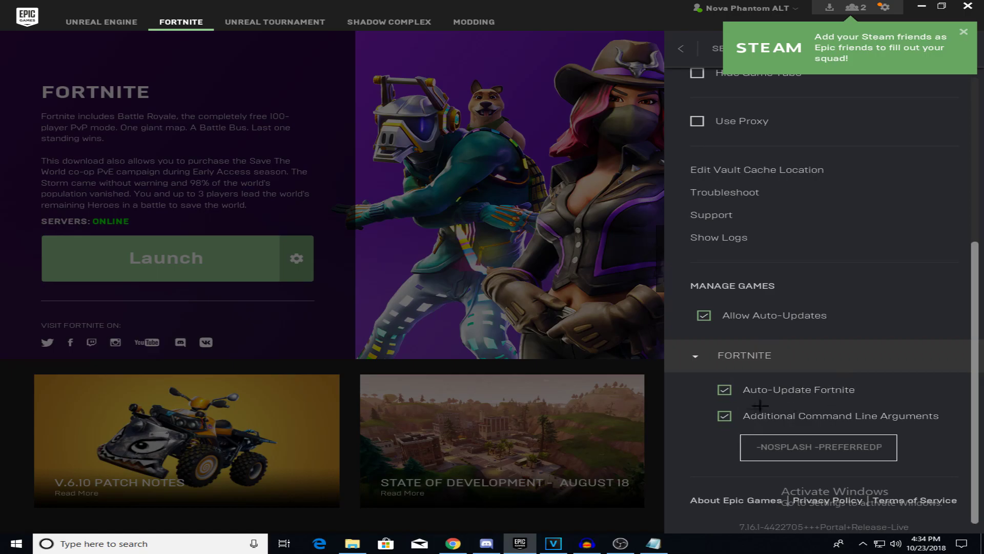
left_click(736, 419)
left_click(724, 457)
left_click_drag(815, 447, 895, 447)
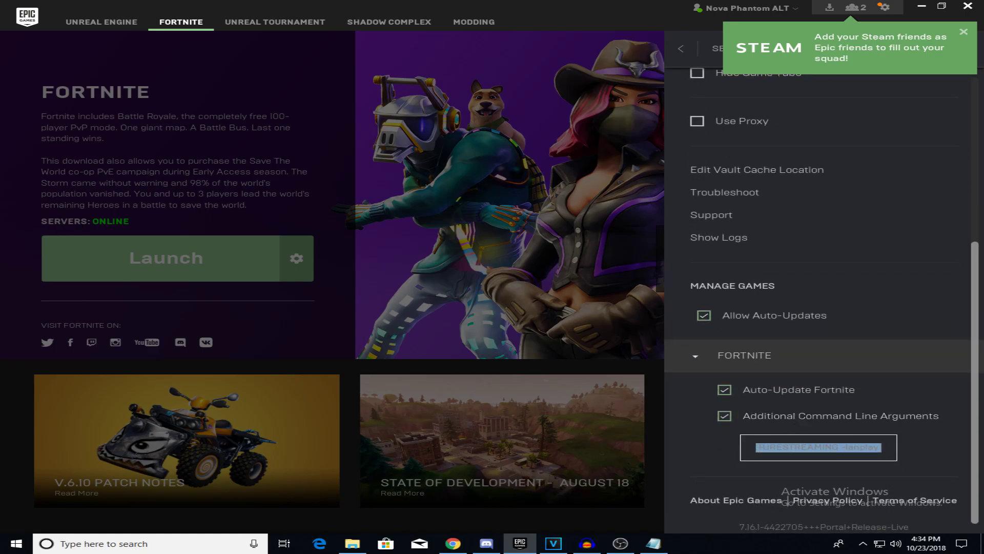
key("BackSpace")
right_click(781, 445)
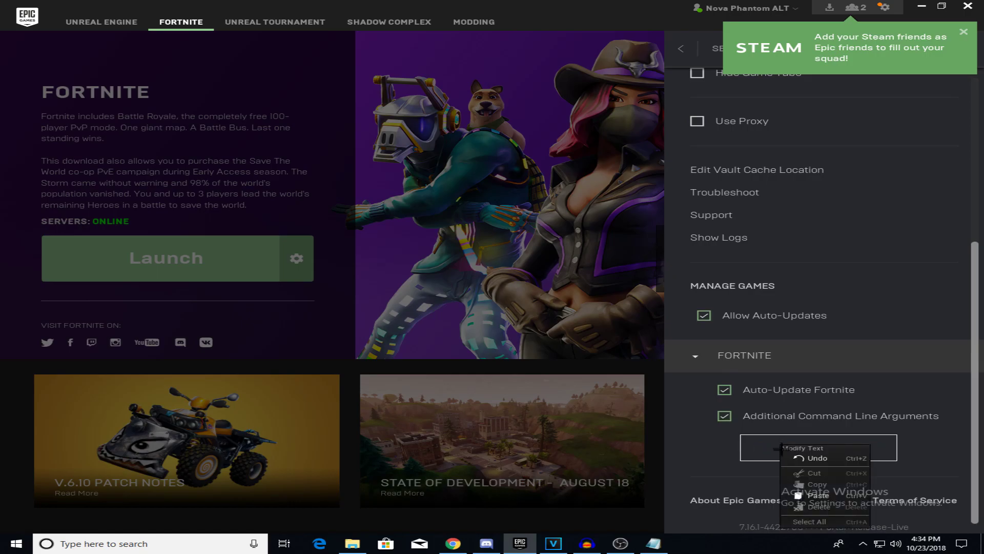
left_click(799, 496)
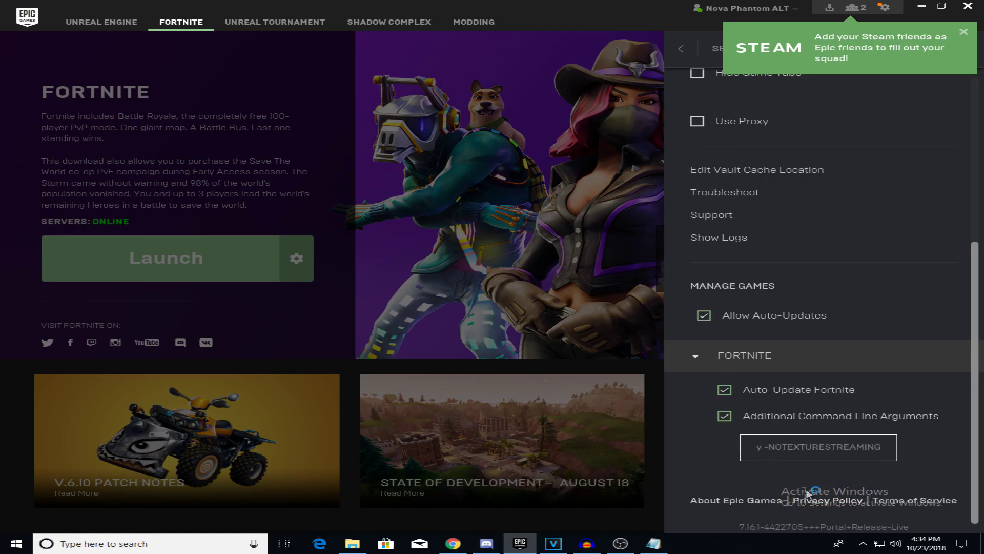
left_click(883, 7)
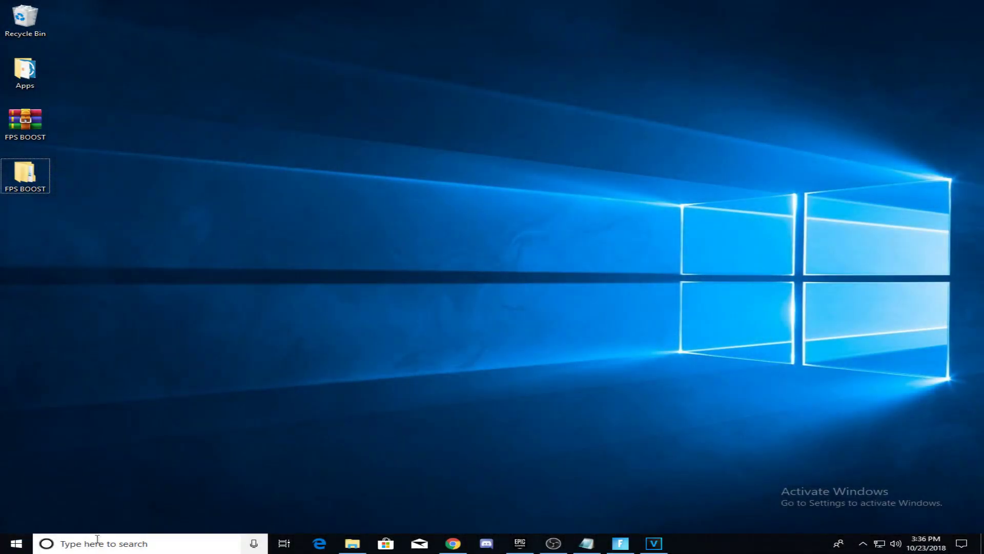
Open %temp% and delete all its files, skipping the one still in use
left_click(102, 544)
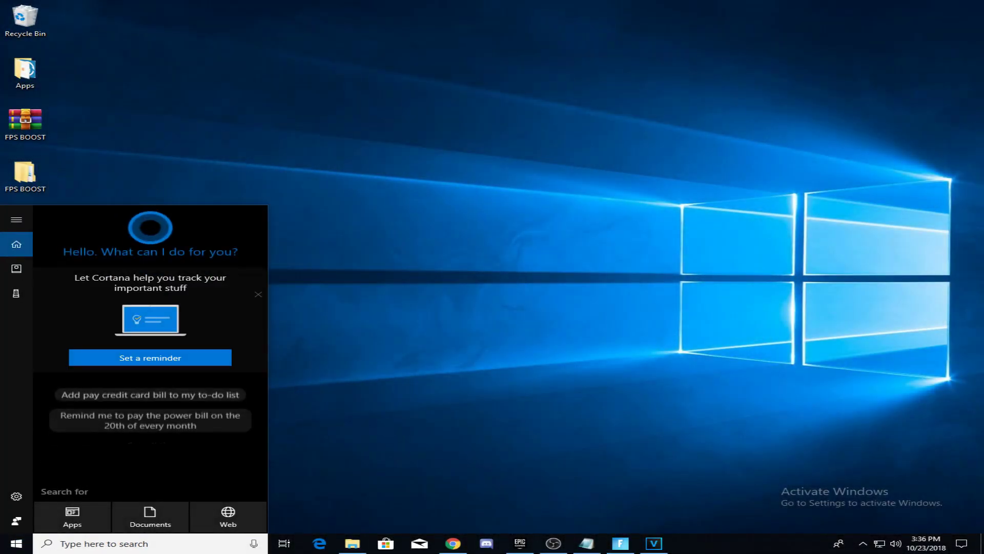
type("%tem")
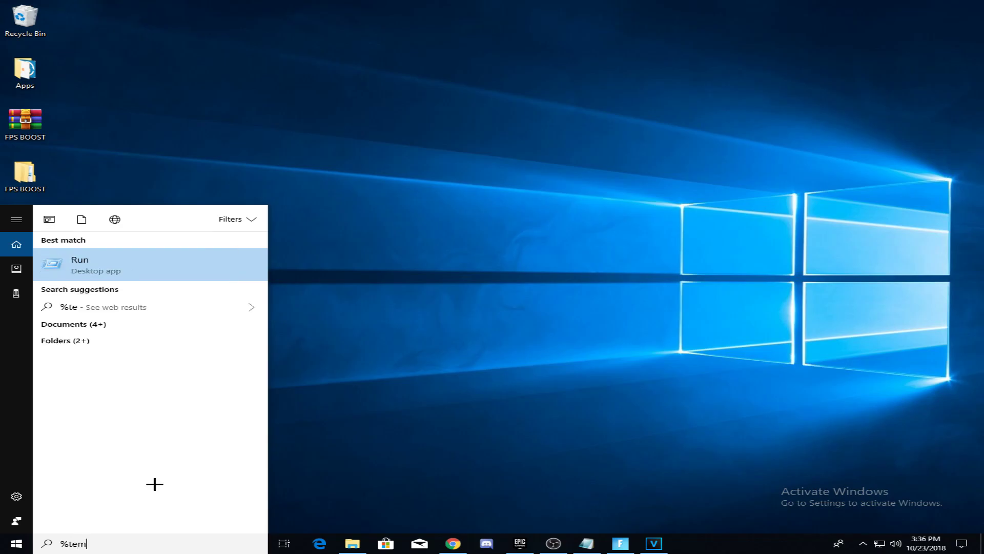
type("p%")
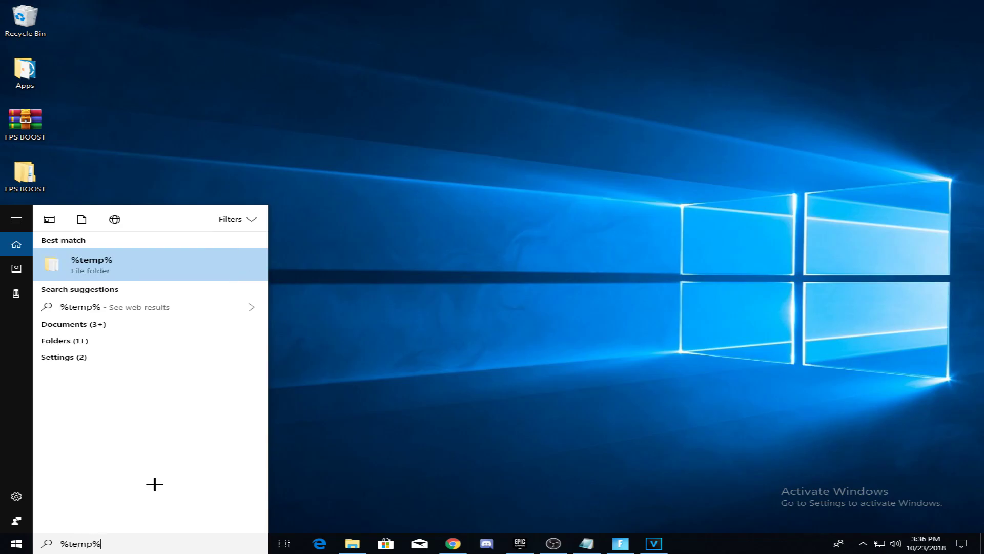
key("Return")
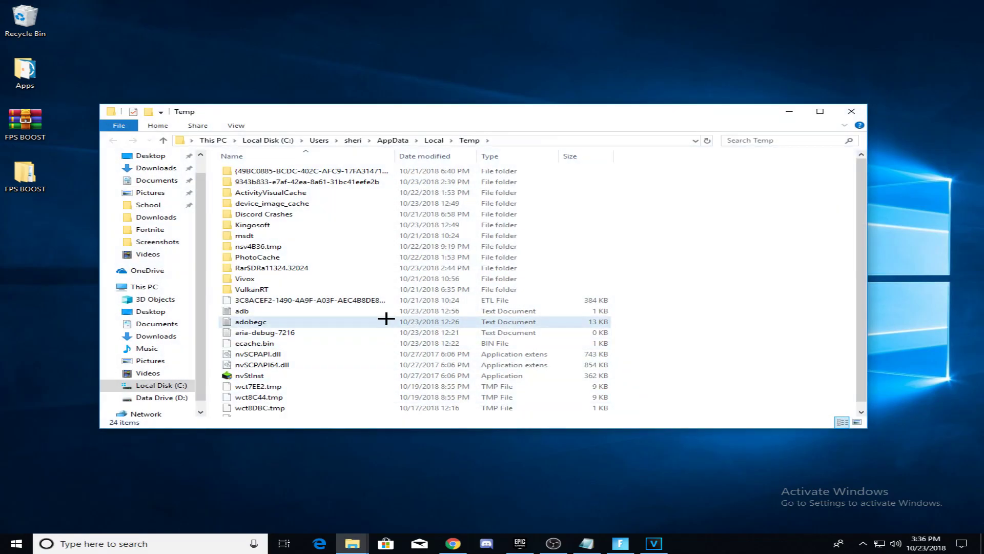
key("ctrl+a")
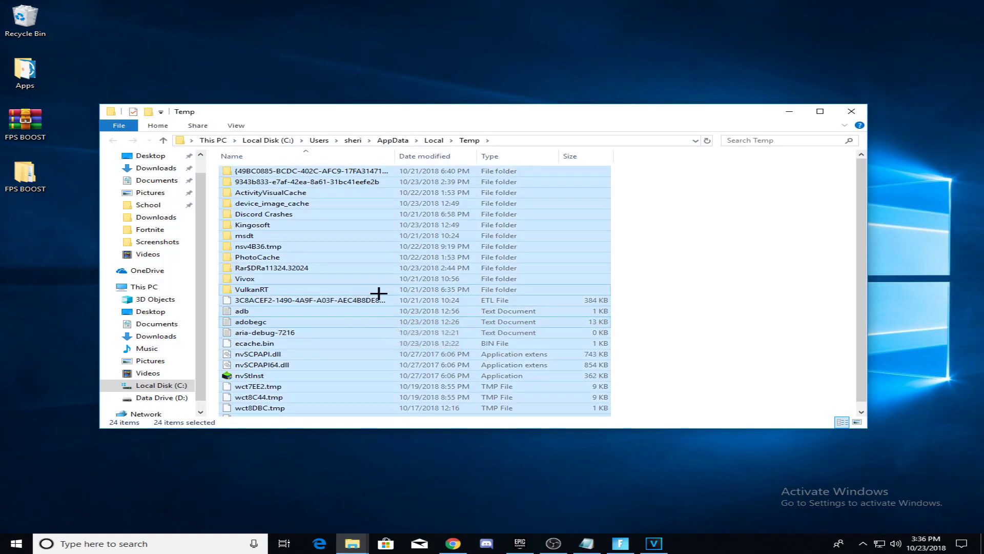
scroll(379, 294, "down", 1)
scroll(379, 294, "up", 1)
key("Delete")
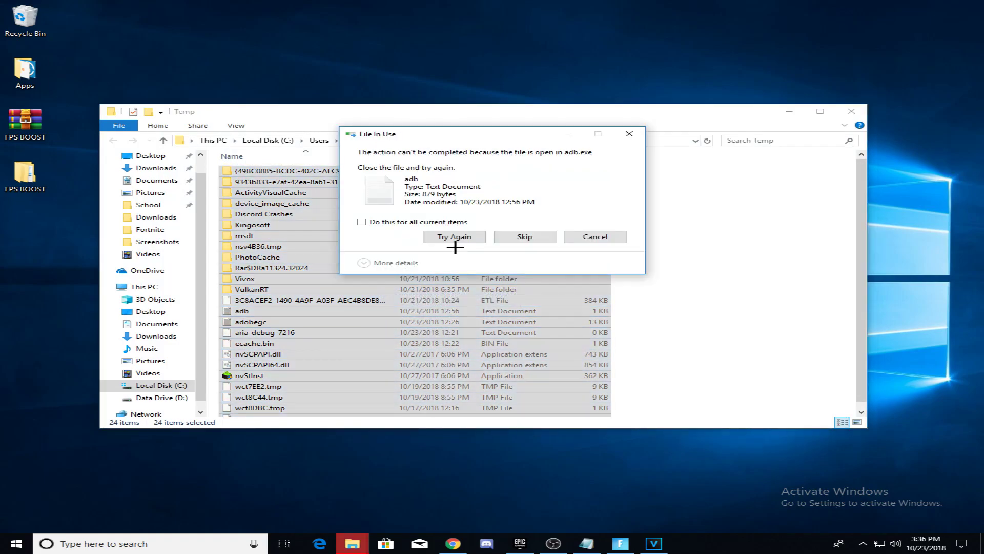
left_click(533, 235)
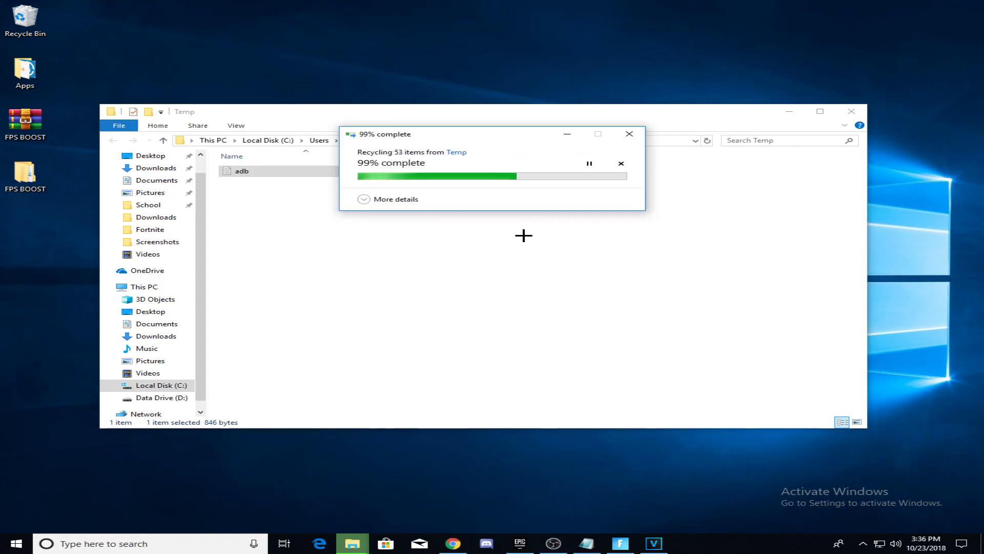
Empty the Recycle Bin, confirming permanent deletion of the 27 items
left_click(20, 23)
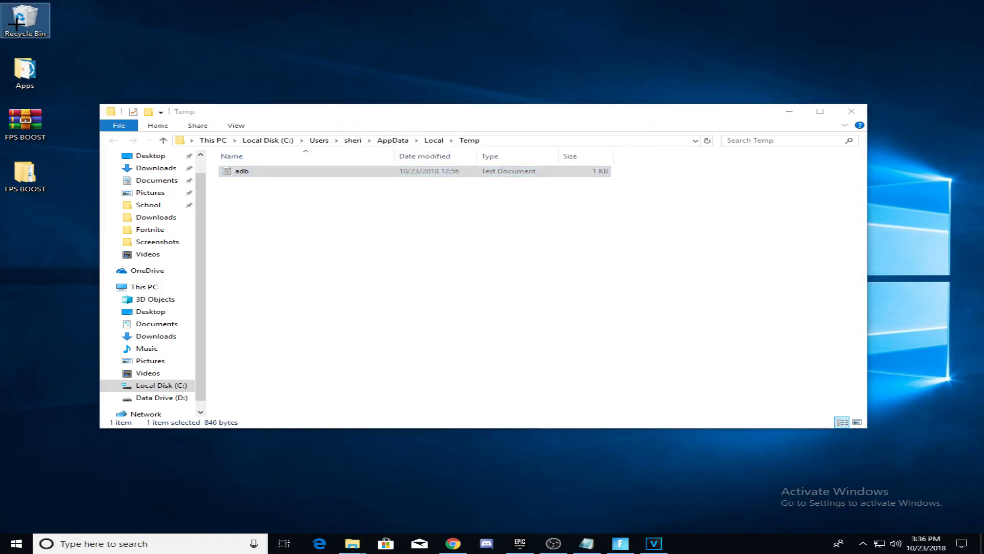
right_click(17, 24)
left_click(55, 43)
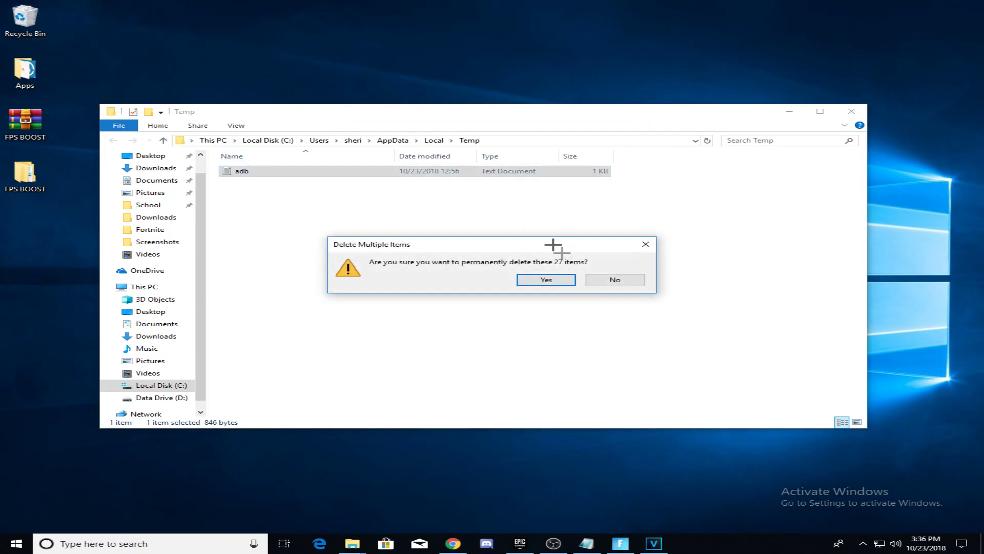
left_click(560, 281)
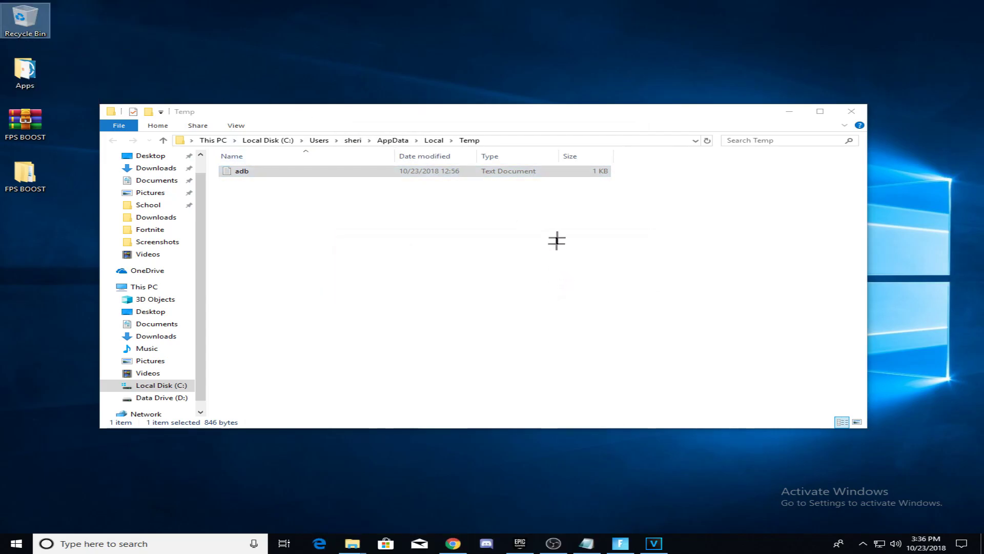